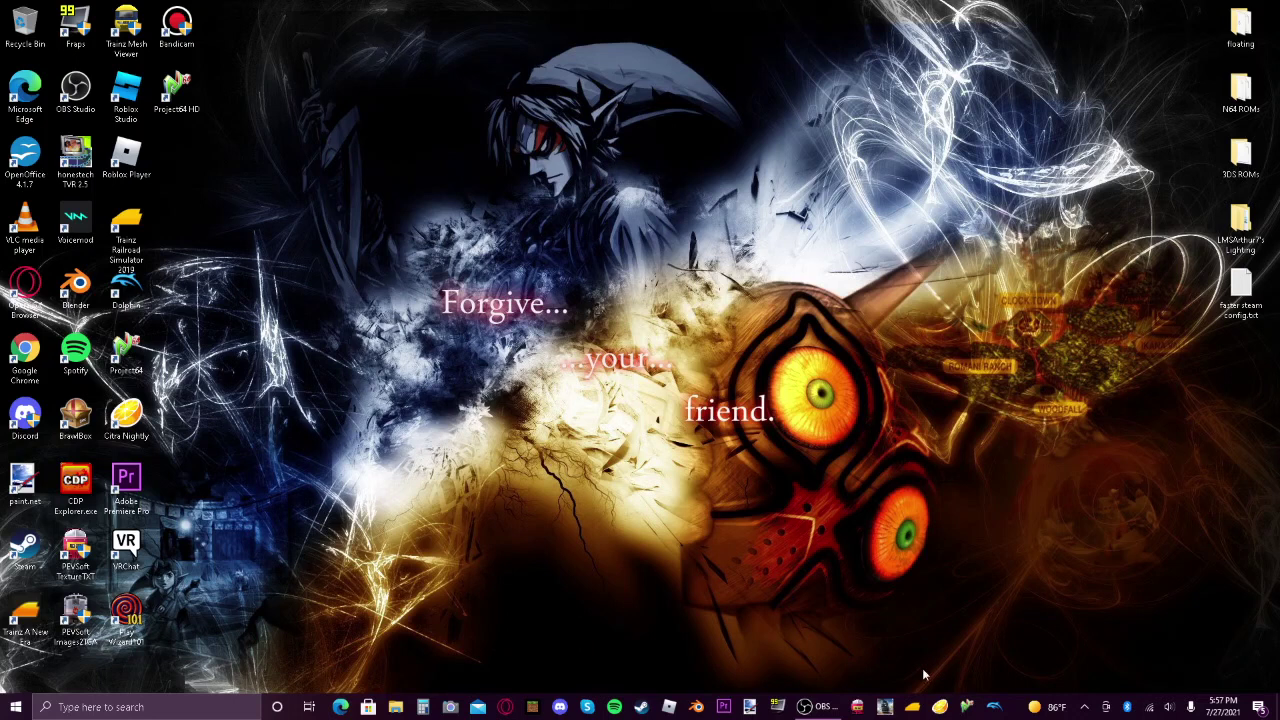
Open the Trainz Railroad Simulator 2019 launcher, check the advanced debug tools option in its developer settings, and close the launcher
{"action": "double_click", "coordinate": [141, 236]}
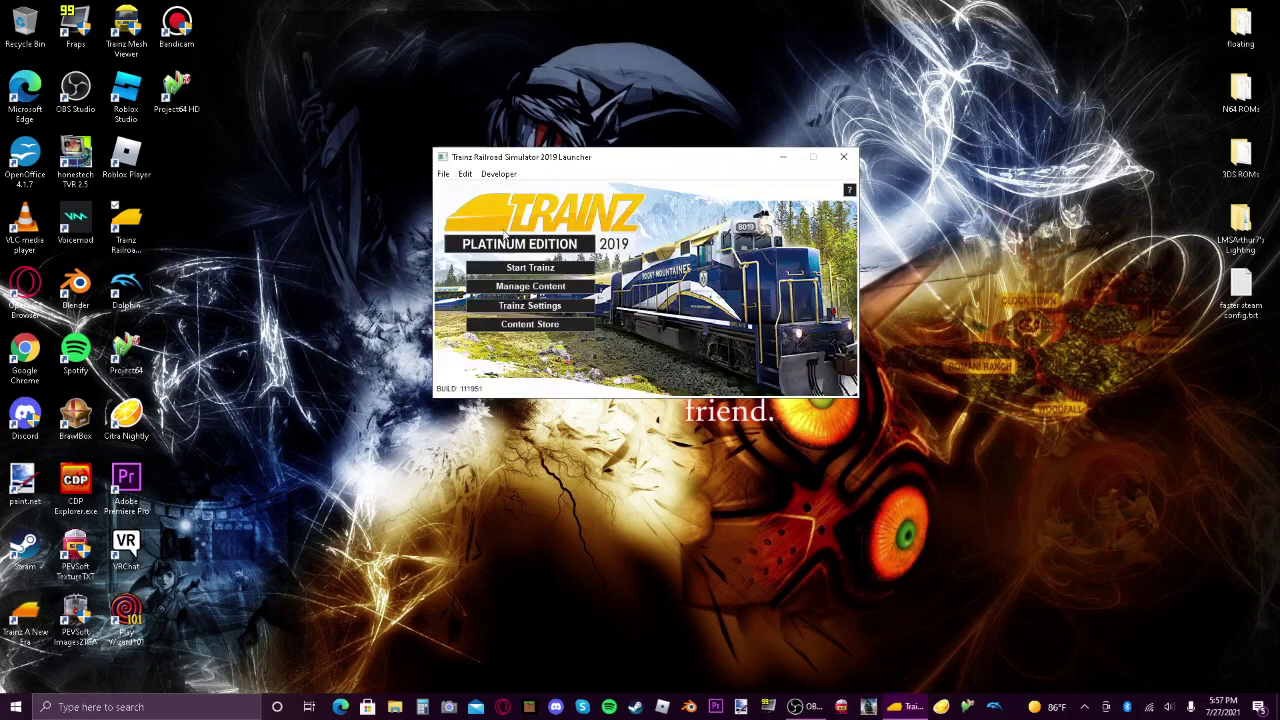
{"action": "left_click", "coordinate": [530, 307]}
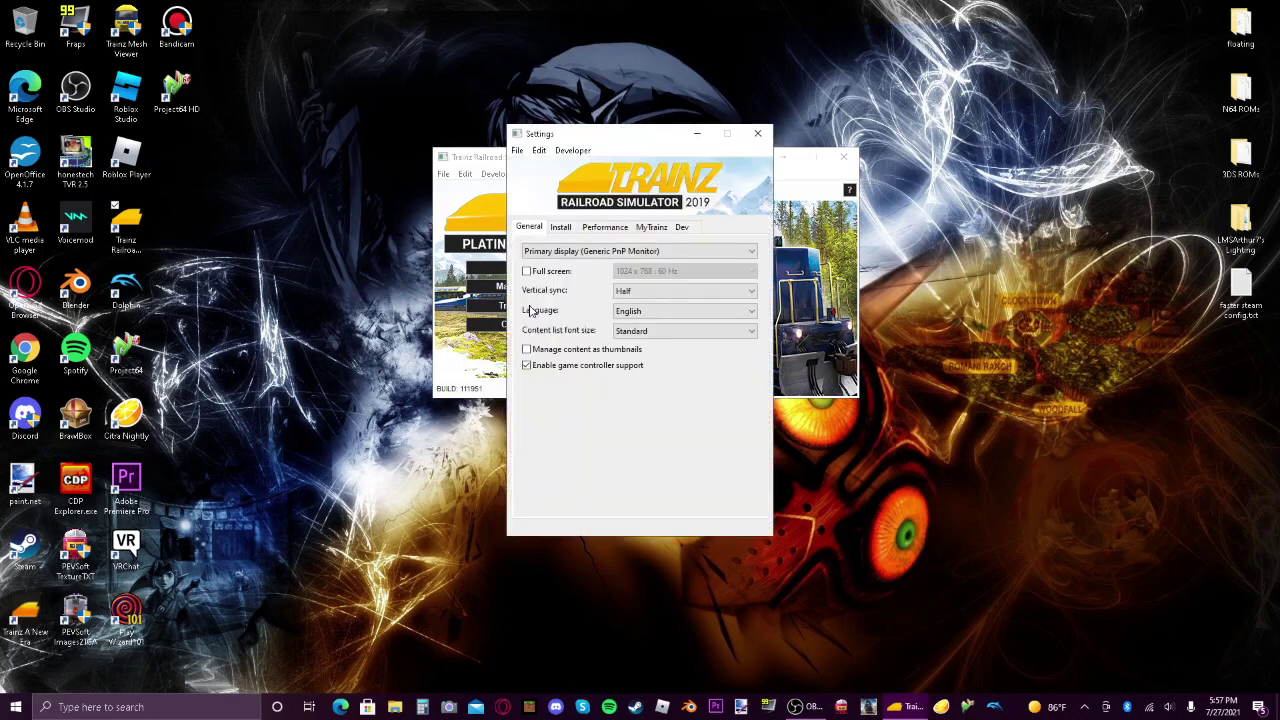
{"action": "left_click", "coordinate": [683, 228]}
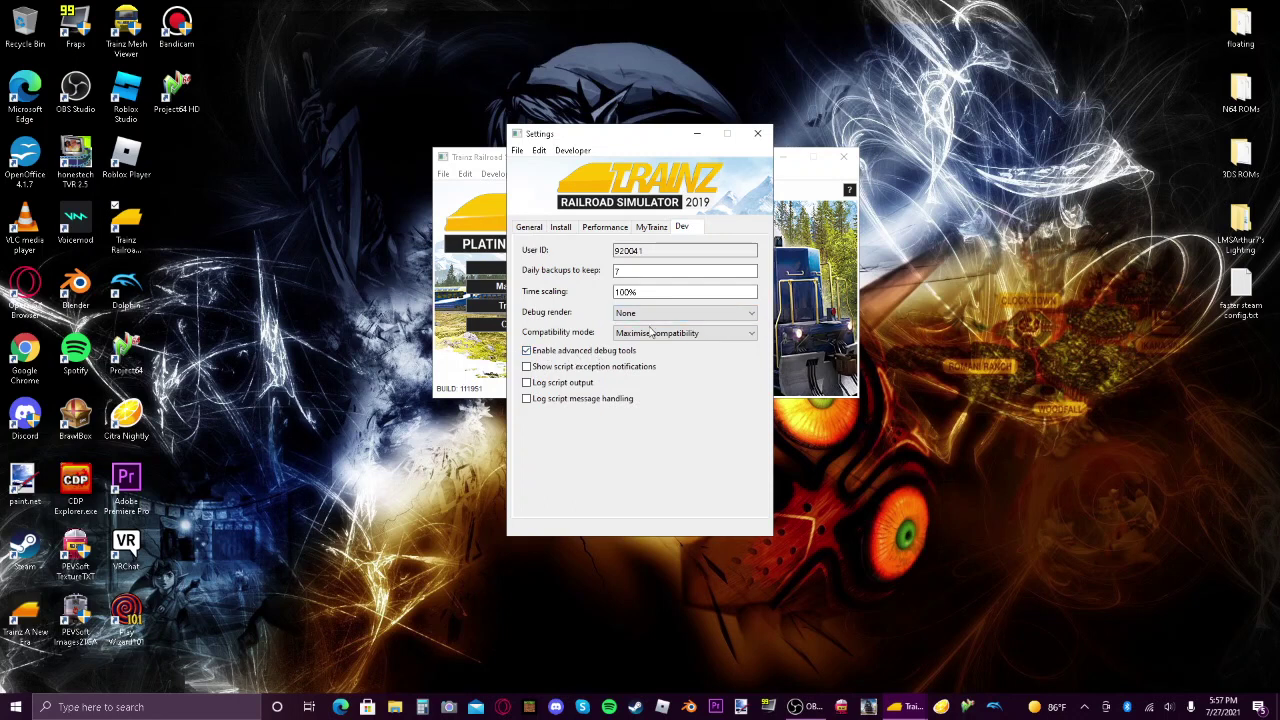
{"action": "left_click", "coordinate": [757, 134]}
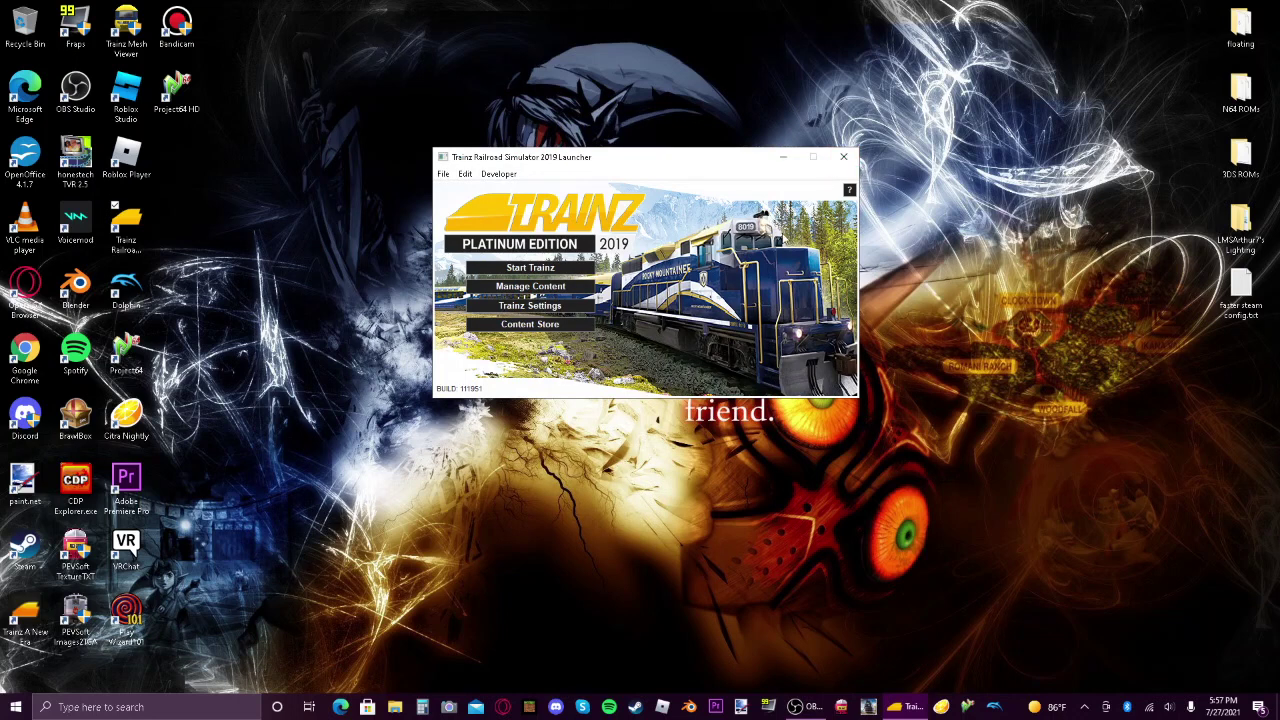
{"action": "left_click", "coordinate": [843, 157]}
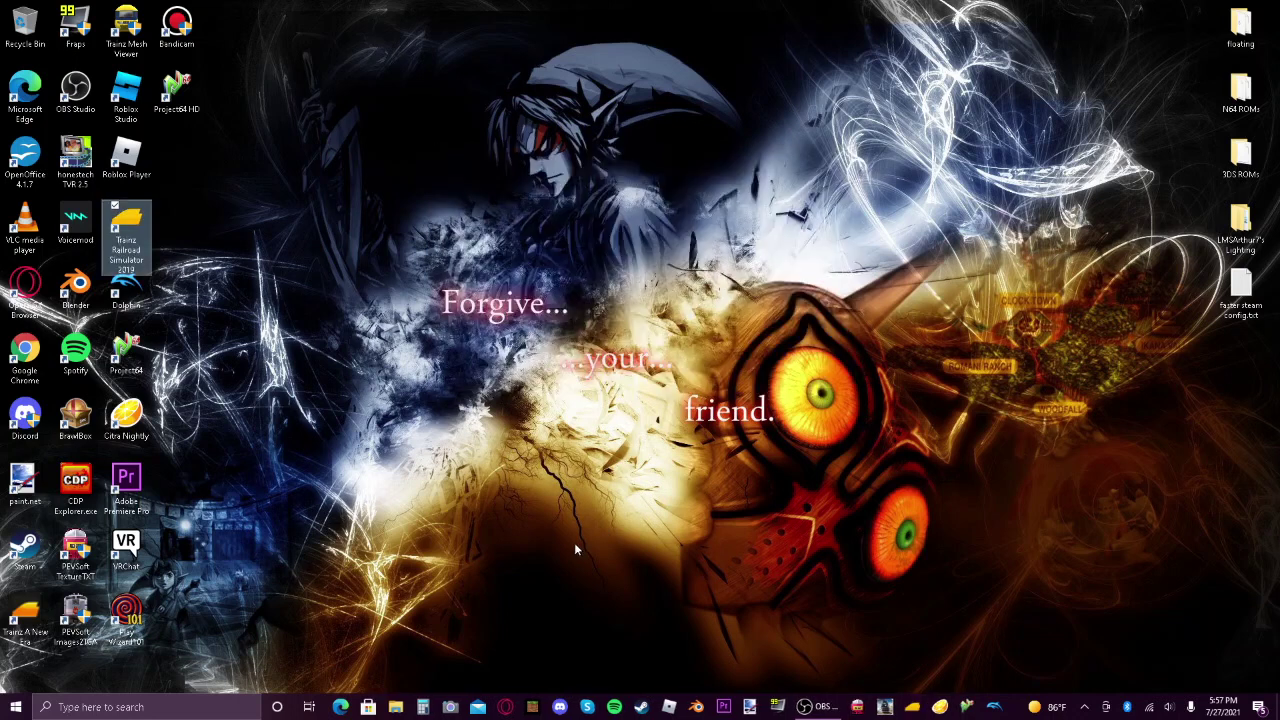
Relaunch Trainz Railroad Simulator 2019, open the post-processing settings and set their mode to Manual
{"action": "double_click", "coordinate": [130, 245]}
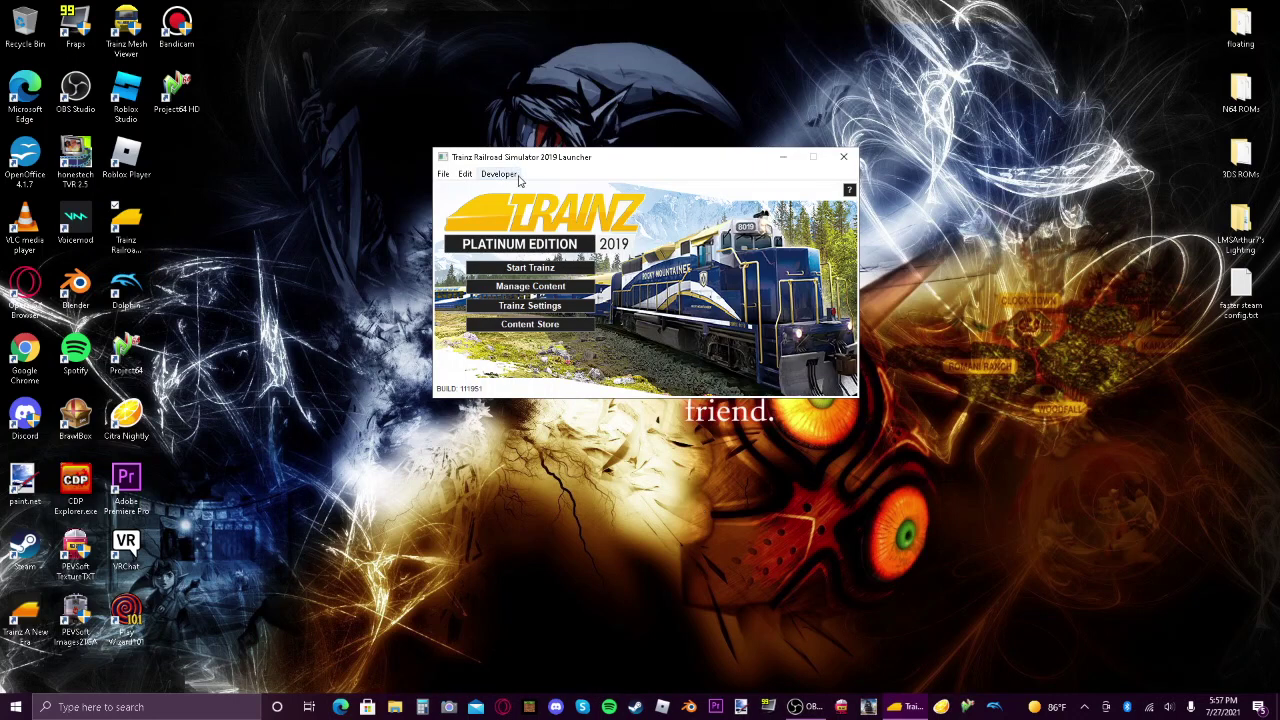
{"action": "left_click", "coordinate": [497, 174]}
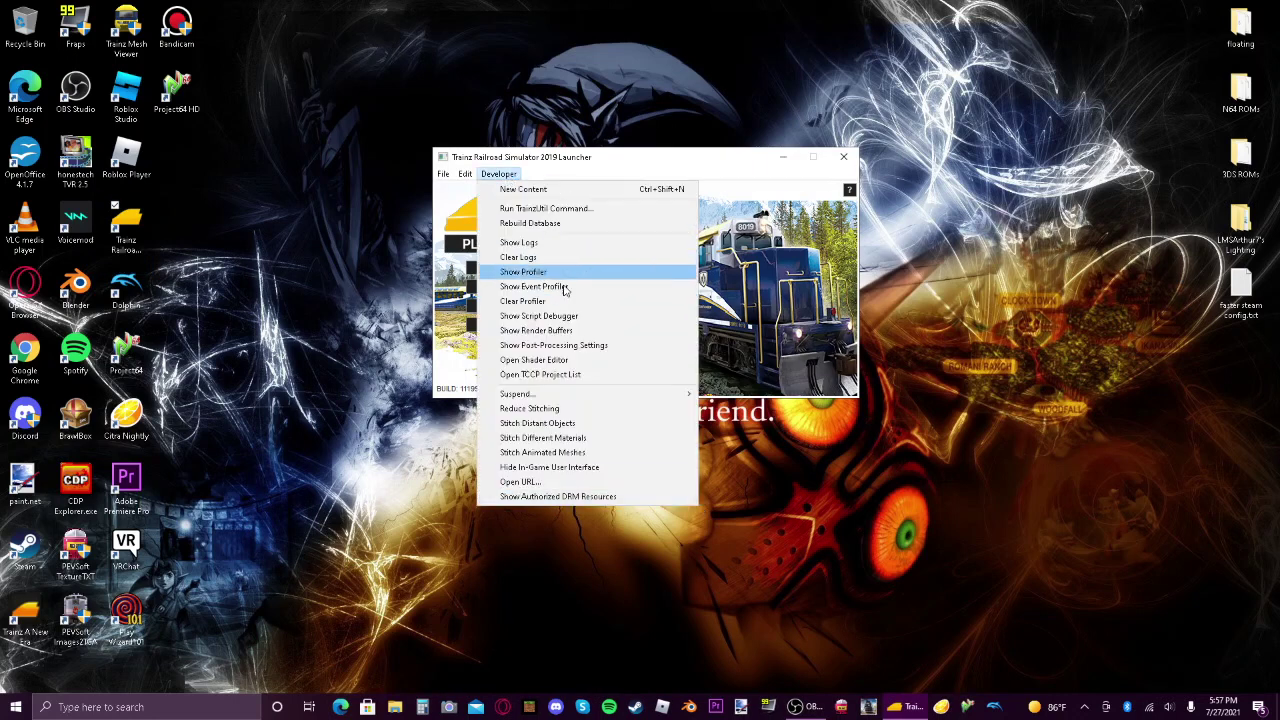
{"action": "left_click", "coordinate": [557, 346]}
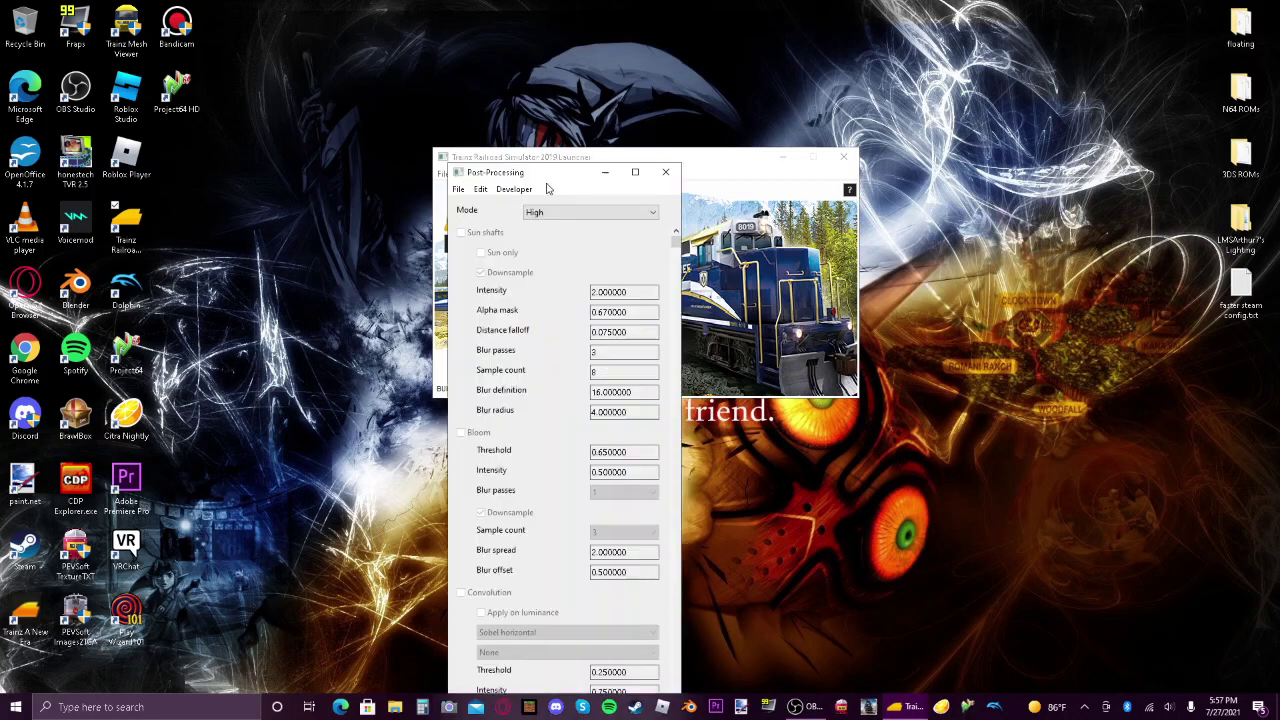
{"action": "left_click_drag", "start_coordinate": [547, 174], "coordinate": [640, 62]}
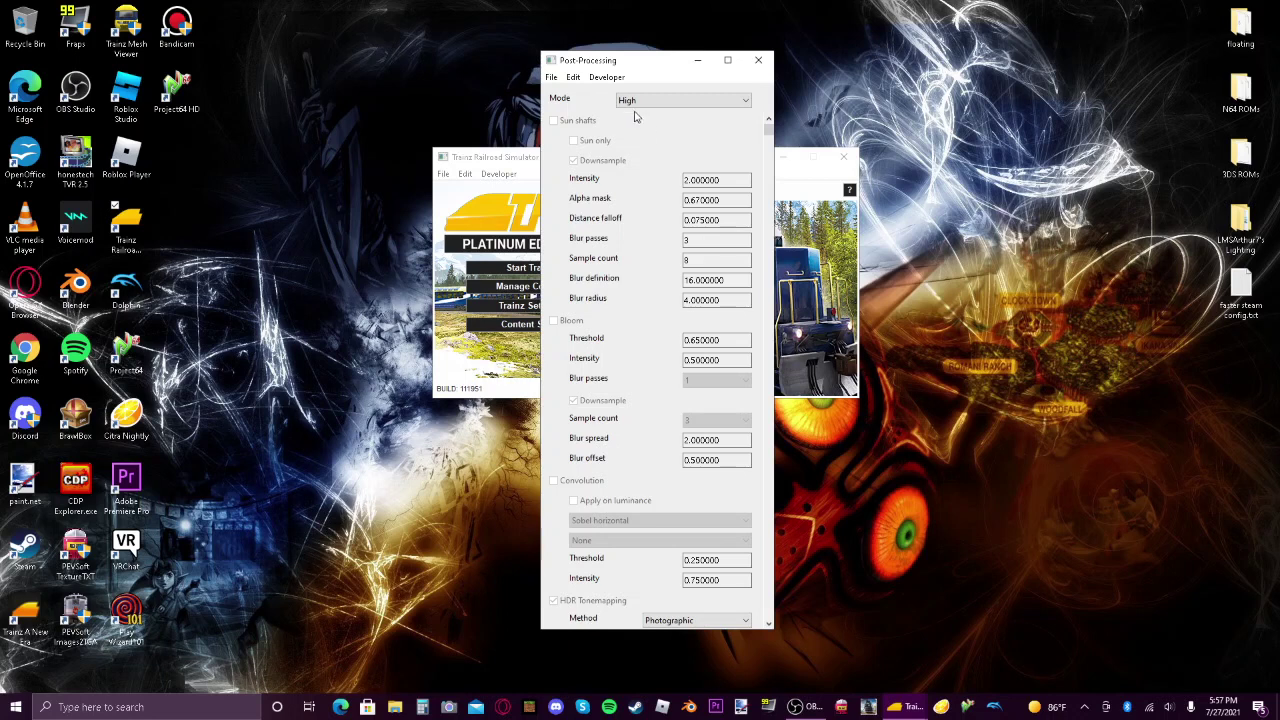
{"action": "left_click", "coordinate": [632, 102]}
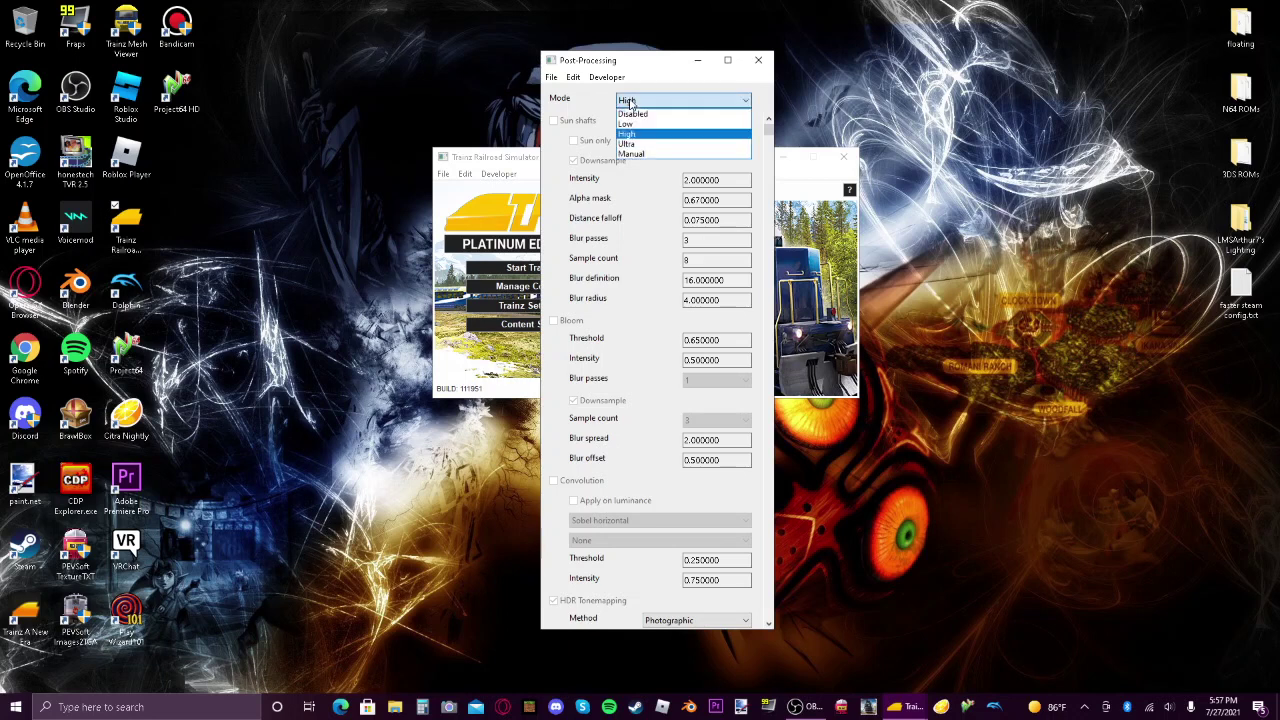
{"action": "left_click", "coordinate": [648, 155]}
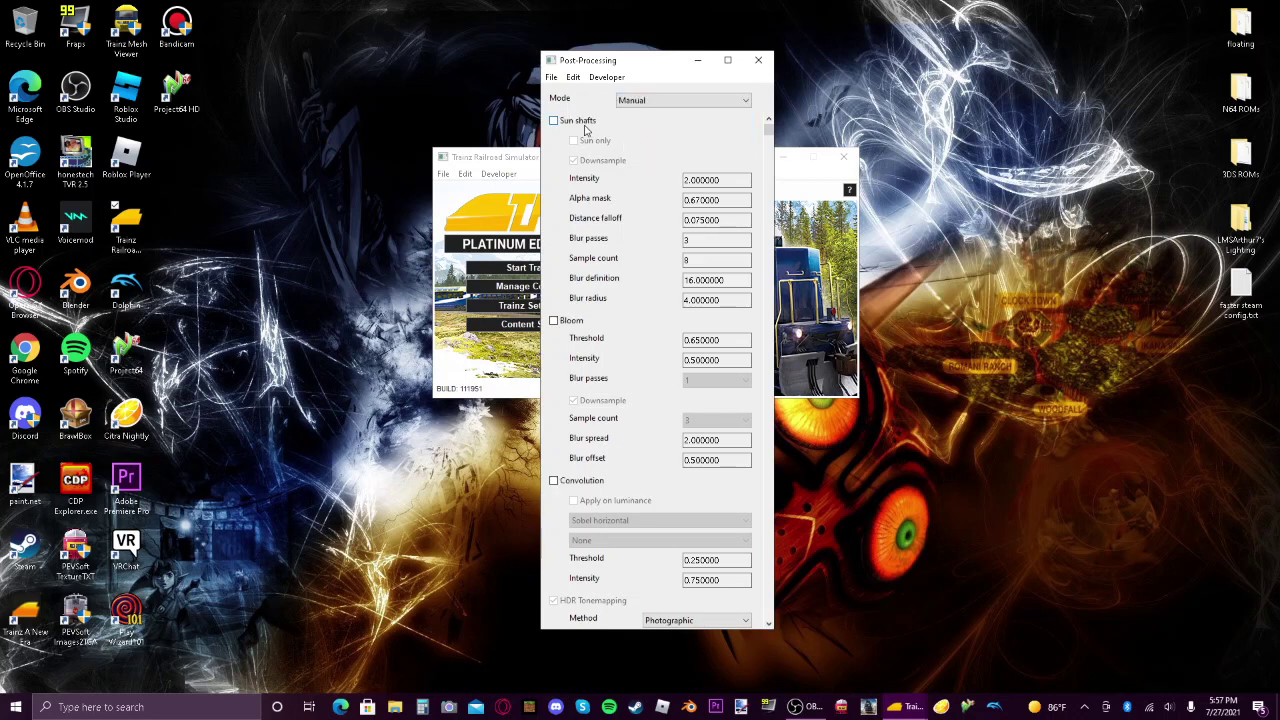
Enable the Sun shafts and Convolution effects in the post-processing settings
{"action": "left_click", "coordinate": [586, 126]}
{"action": "scroll", "coordinate": [605, 345], "scroll_direction": "down", "scroll_amount": 1}
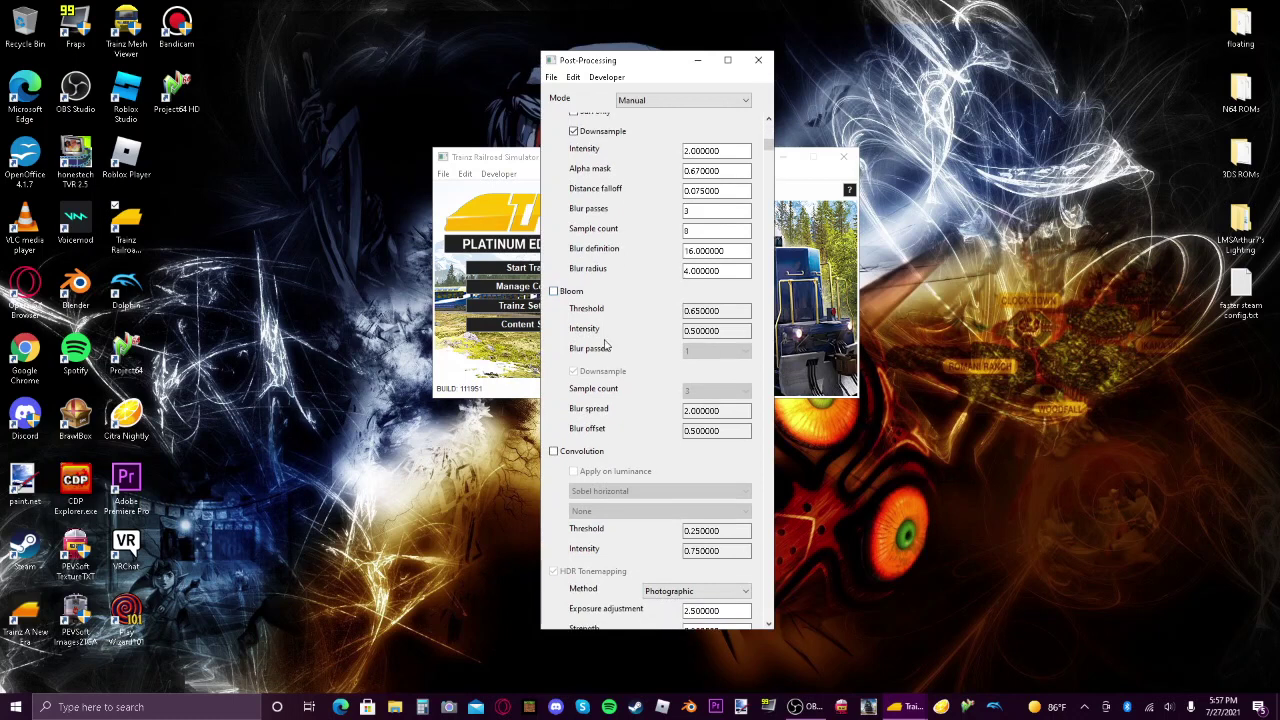
{"action": "scroll", "coordinate": [605, 345], "scroll_direction": "down", "scroll_amount": 2}
{"action": "left_click", "coordinate": [554, 405]}
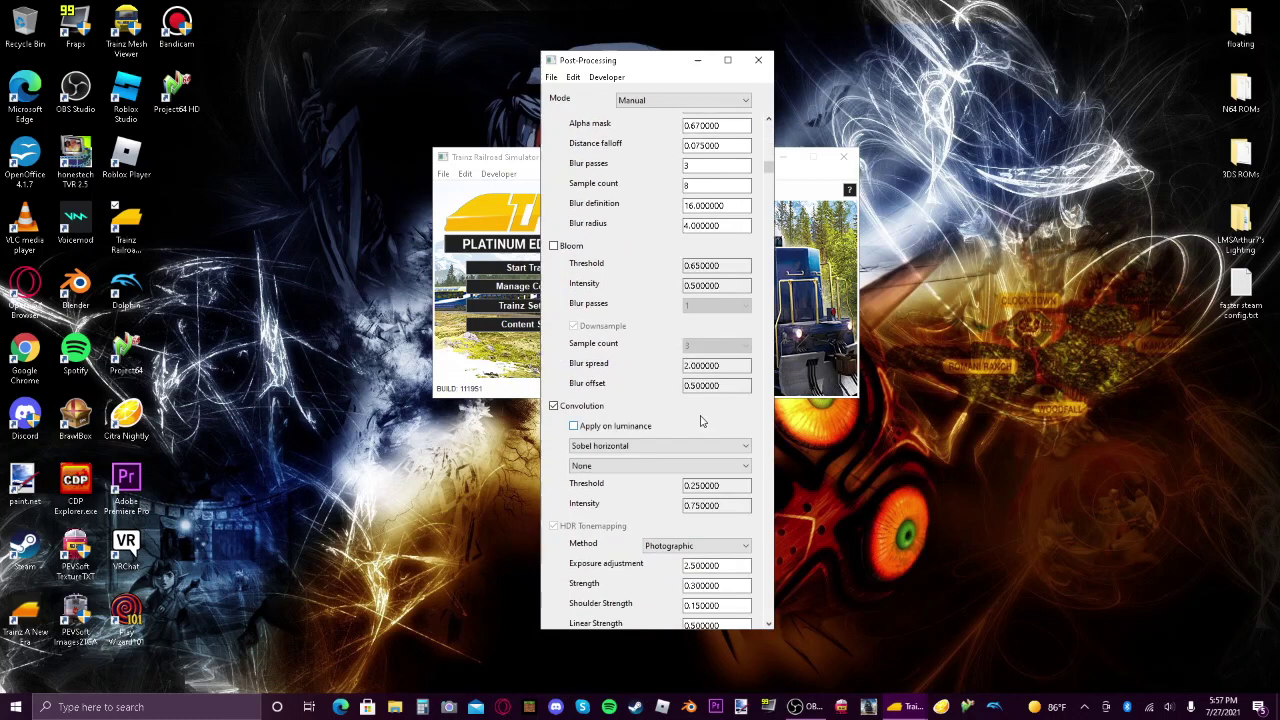
{"action": "scroll", "coordinate": [606, 297], "scroll_direction": "up", "scroll_amount": 3}
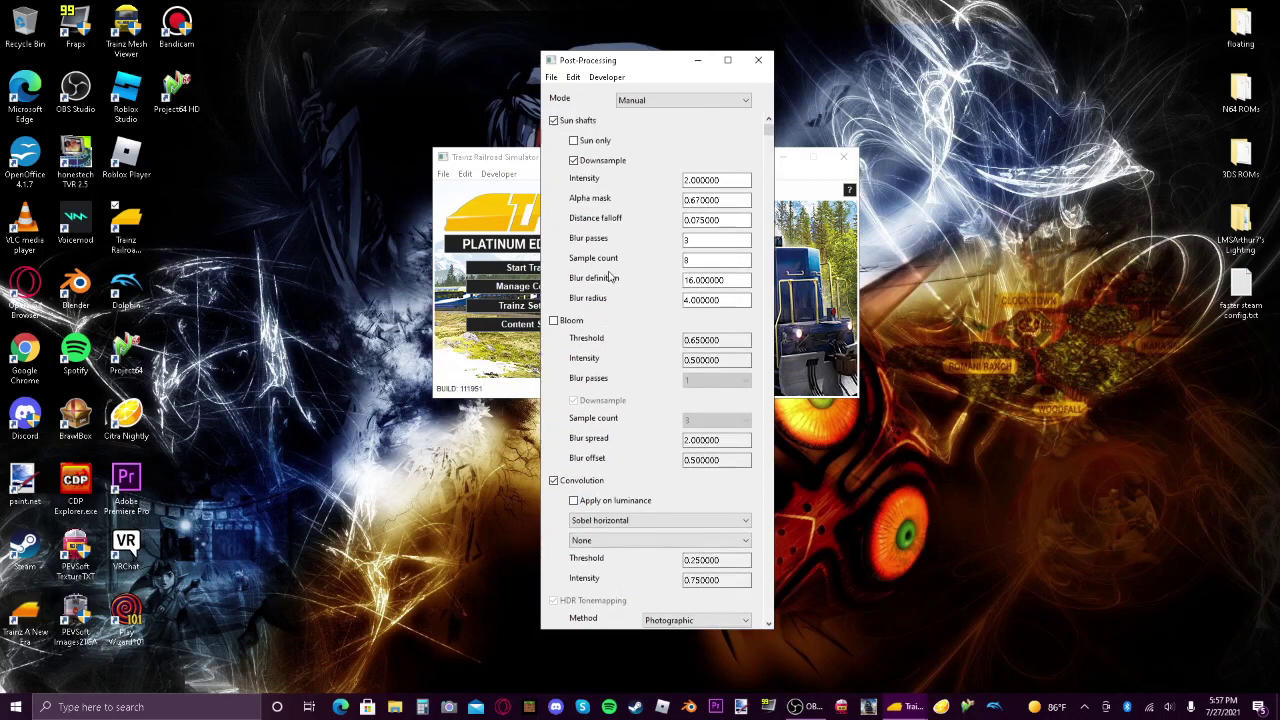
Set the first Convolution filter to Box blur
{"action": "scroll", "coordinate": [612, 278], "scroll_direction": "down", "scroll_amount": 3}
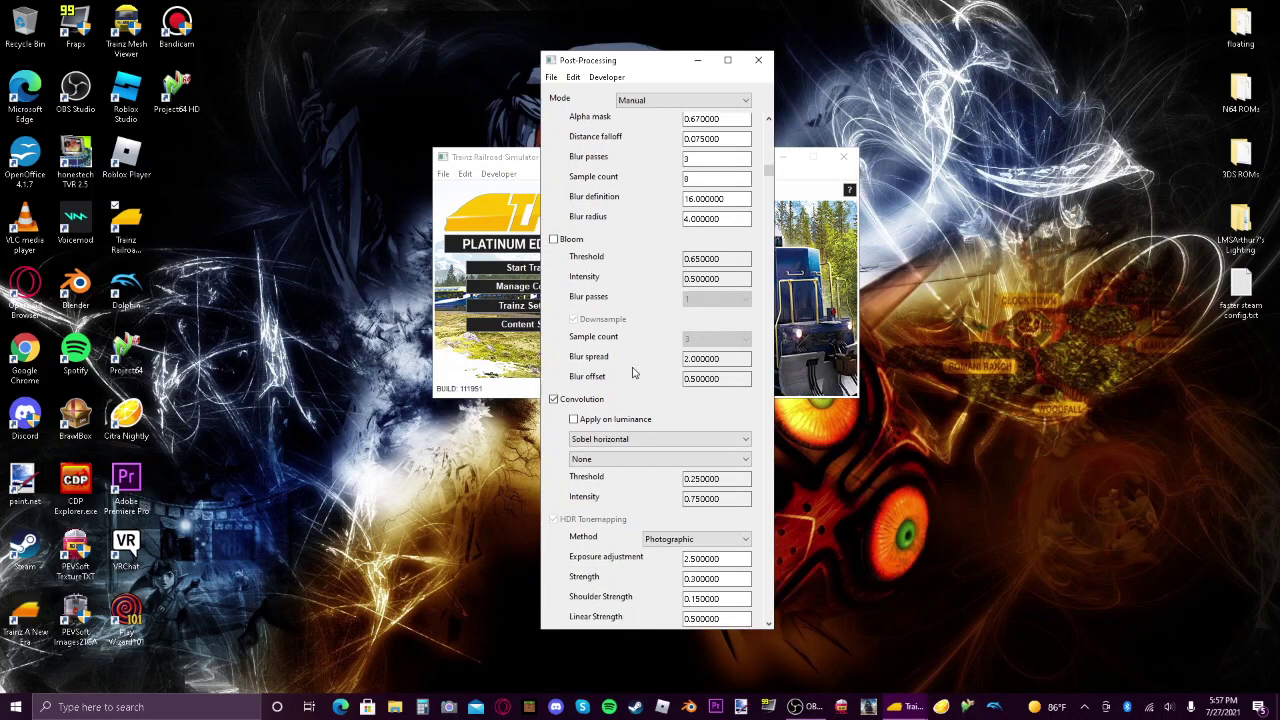
{"action": "scroll", "coordinate": [632, 372], "scroll_direction": "down", "scroll_amount": 1}
{"action": "left_click", "coordinate": [625, 414]}
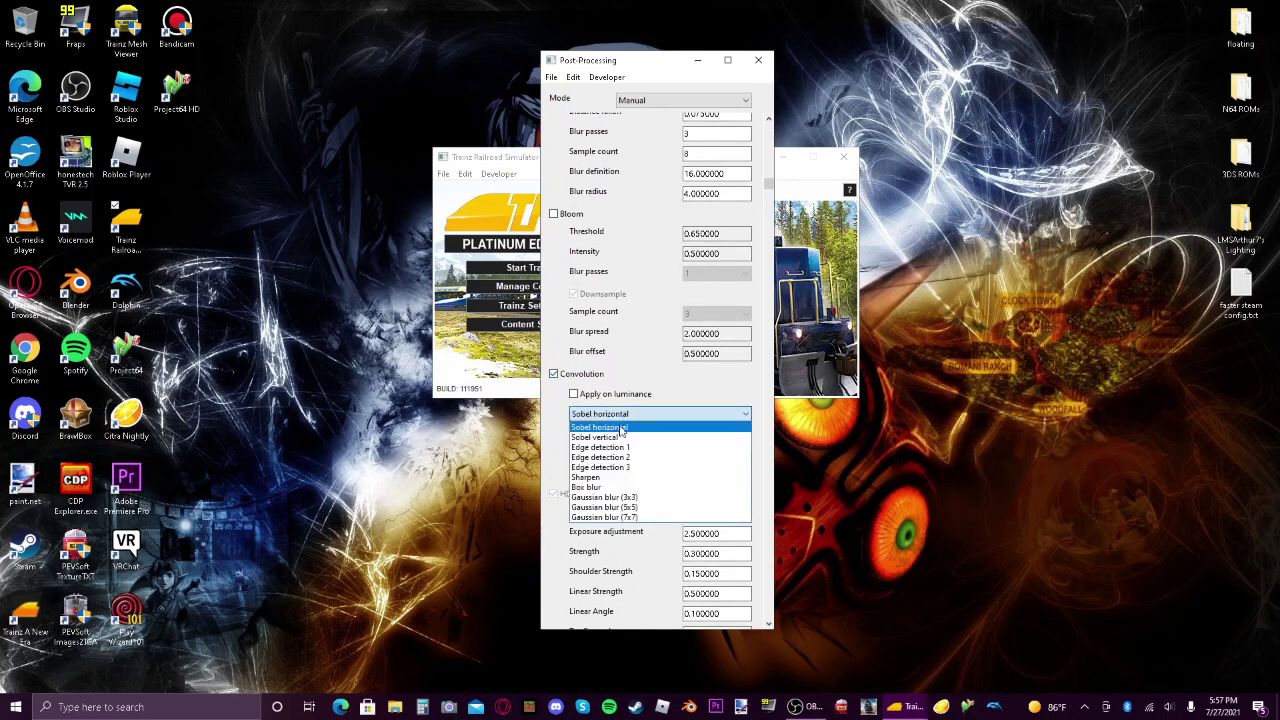
{"action": "left_click", "coordinate": [605, 487]}
Set the HDR Tonemapping method to Reinhard and its strength to 0.7
{"action": "scroll", "coordinate": [640, 440], "scroll_direction": "down", "scroll_amount": 4}
{"action": "left_click", "coordinate": [697, 407]}
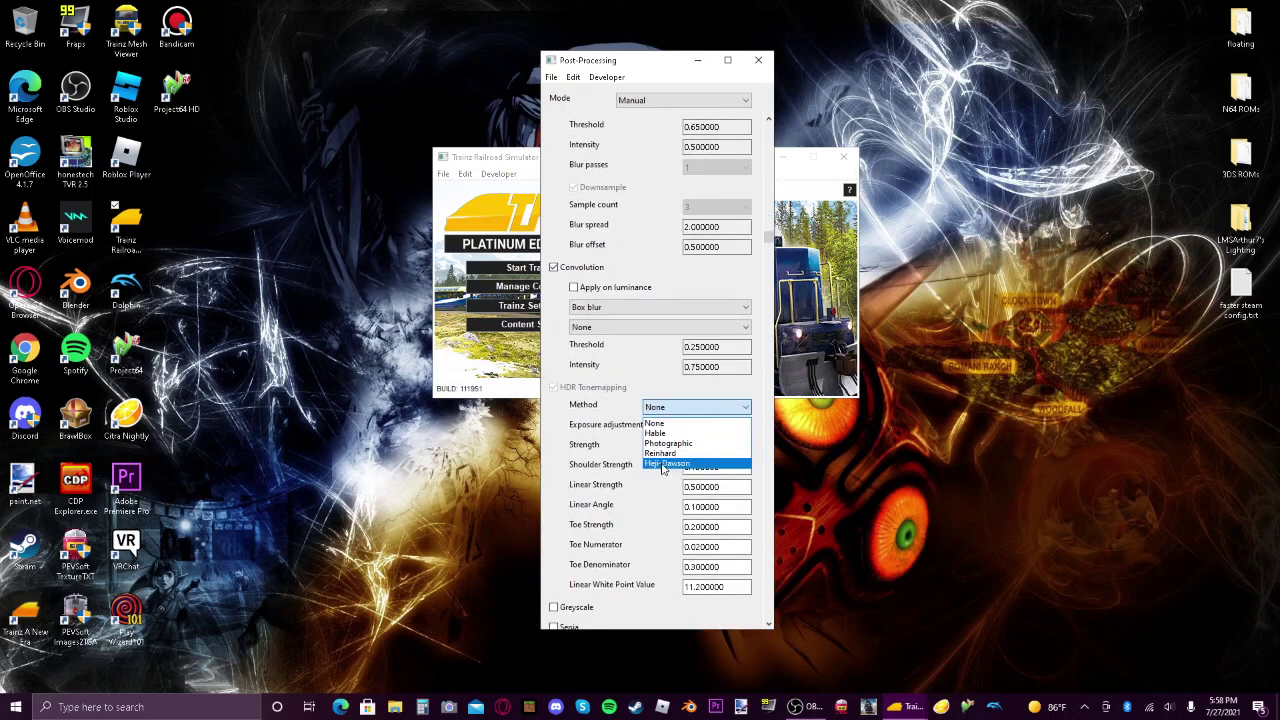
{"action": "left_click", "coordinate": [660, 453]}
{"action": "scroll", "coordinate": [645, 535], "scroll_direction": "down", "scroll_amount": 2}
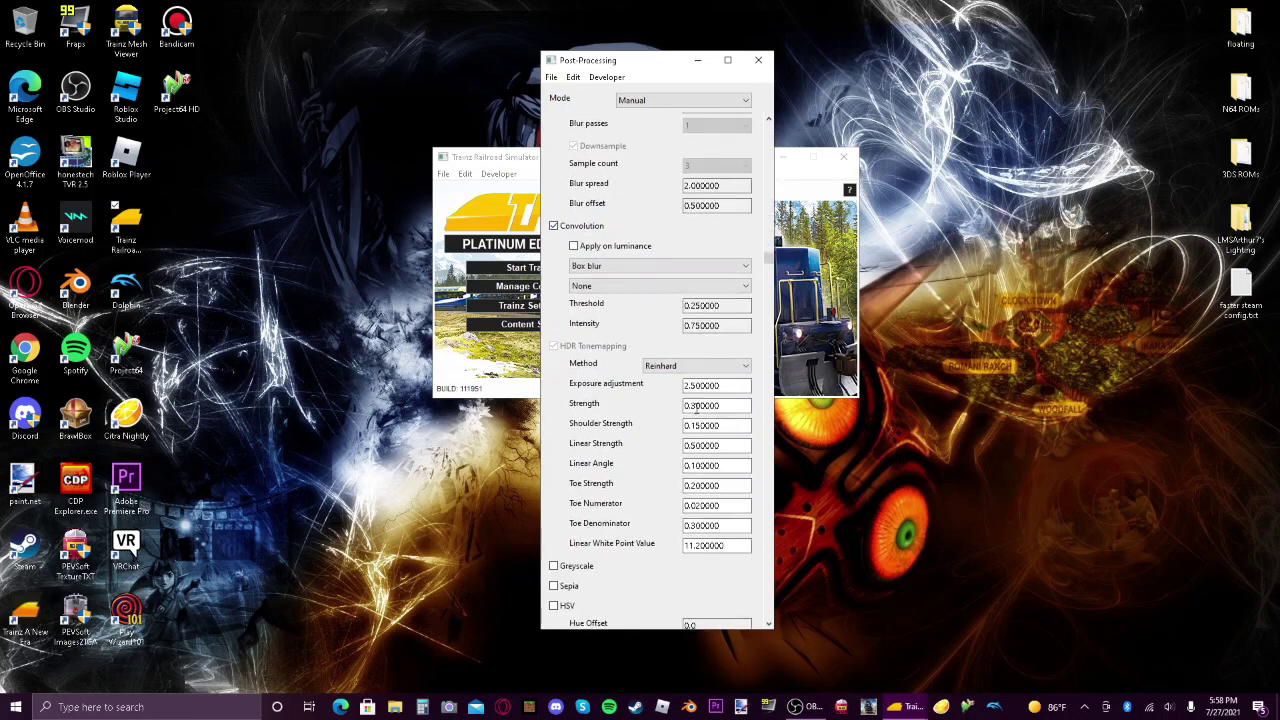
{"action": "double_click", "coordinate": [694, 405]}
{"action": "left_click", "coordinate": [694, 405]}
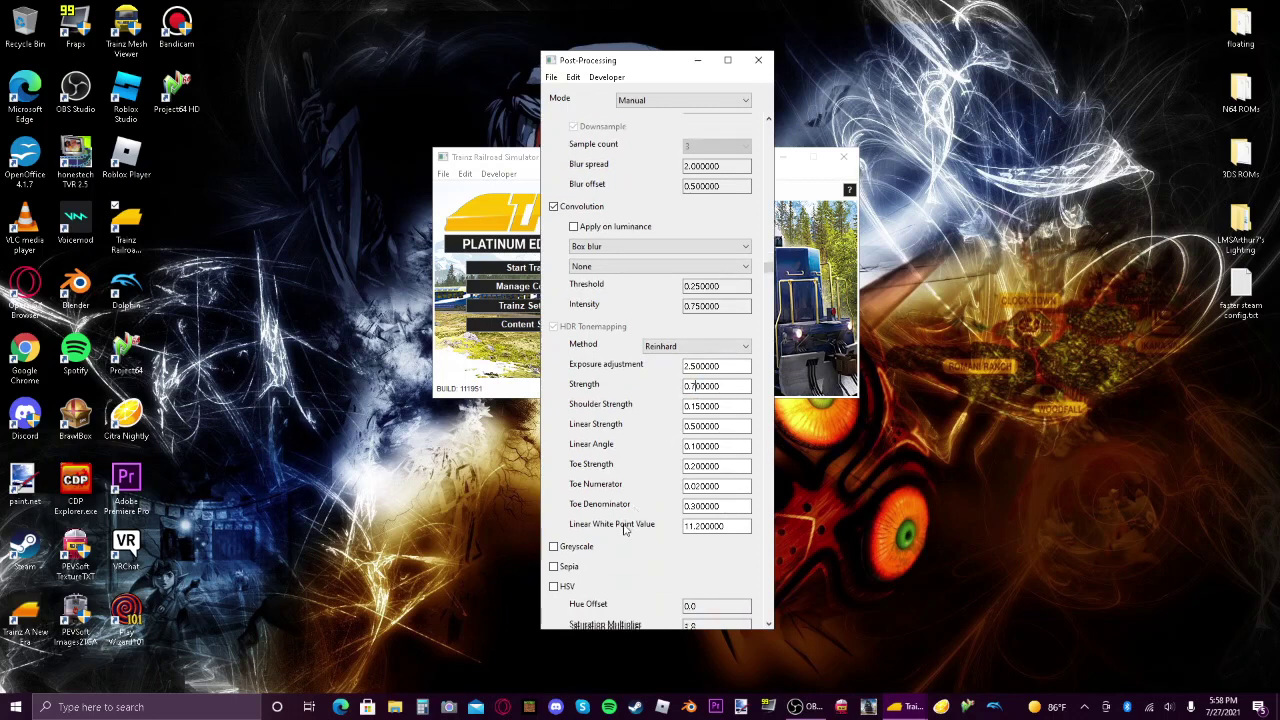
Enable SSAO with a base of 0.4 and a max Z difference of 0.03
{"action": "scroll", "coordinate": [597, 534], "scroll_direction": "down", "scroll_amount": 4}
{"action": "scroll", "coordinate": [597, 534], "scroll_direction": "down", "scroll_amount": 5}
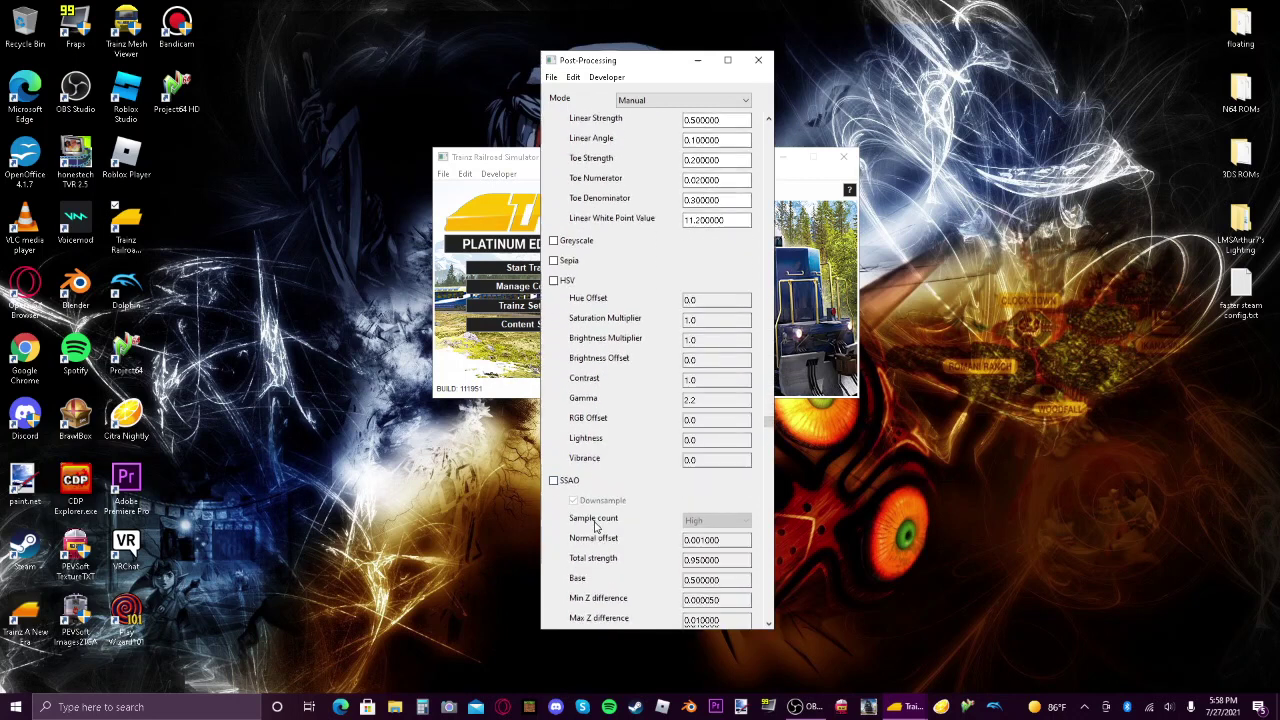
{"action": "scroll", "coordinate": [606, 487], "scroll_direction": "down", "scroll_amount": 1}
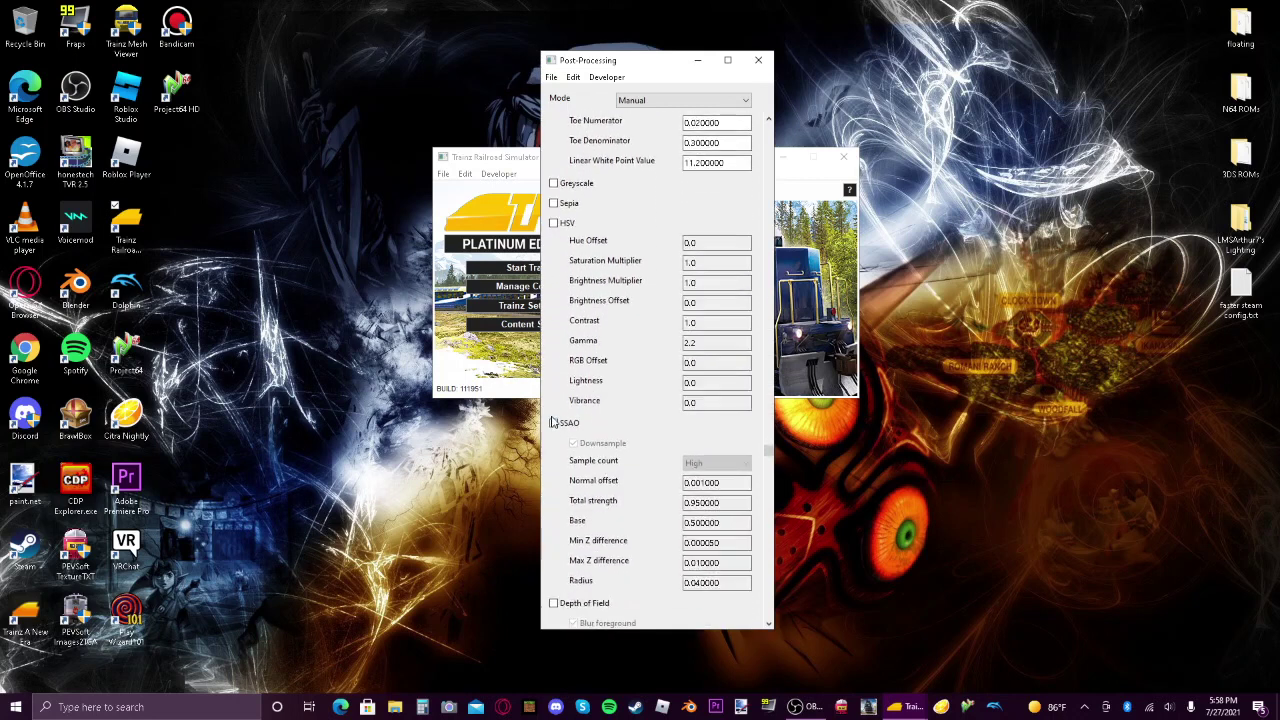
{"action": "left_click", "coordinate": [555, 421]}
{"action": "scroll", "coordinate": [618, 511], "scroll_direction": "down", "scroll_amount": 1}
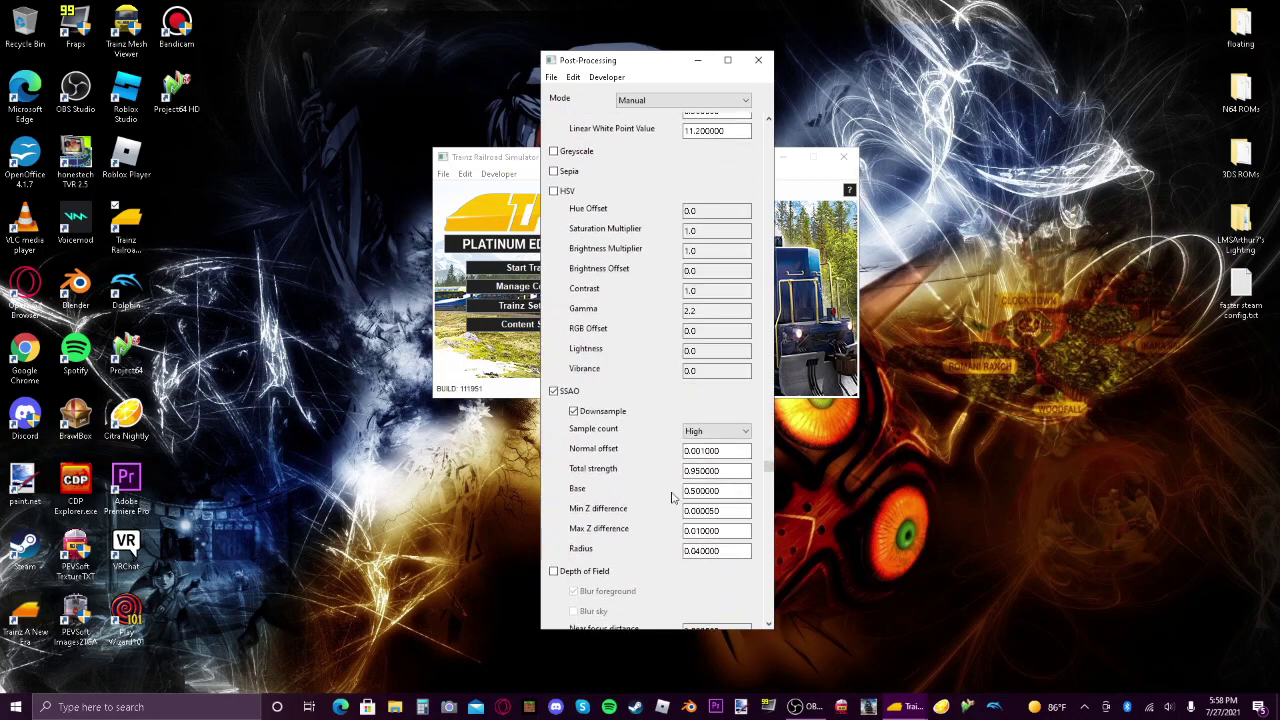
{"action": "left_click_drag", "start_coordinate": [695, 488], "coordinate": [690, 488]}
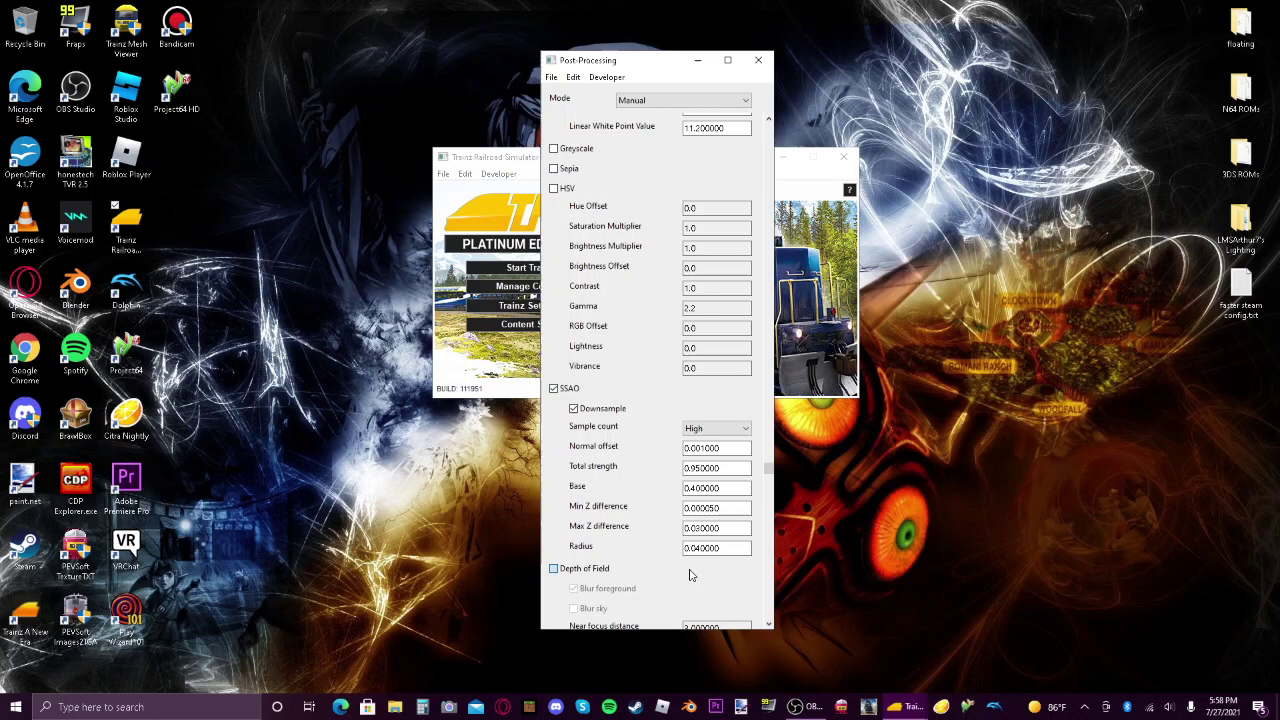
Enable Depth of Field and turn on its Blur sky option
{"action": "left_click", "coordinate": [553, 568]}
{"action": "scroll", "coordinate": [573, 528], "scroll_direction": "down", "scroll_amount": 1}
{"action": "scroll", "coordinate": [573, 528], "scroll_direction": "down", "scroll_amount": 6}
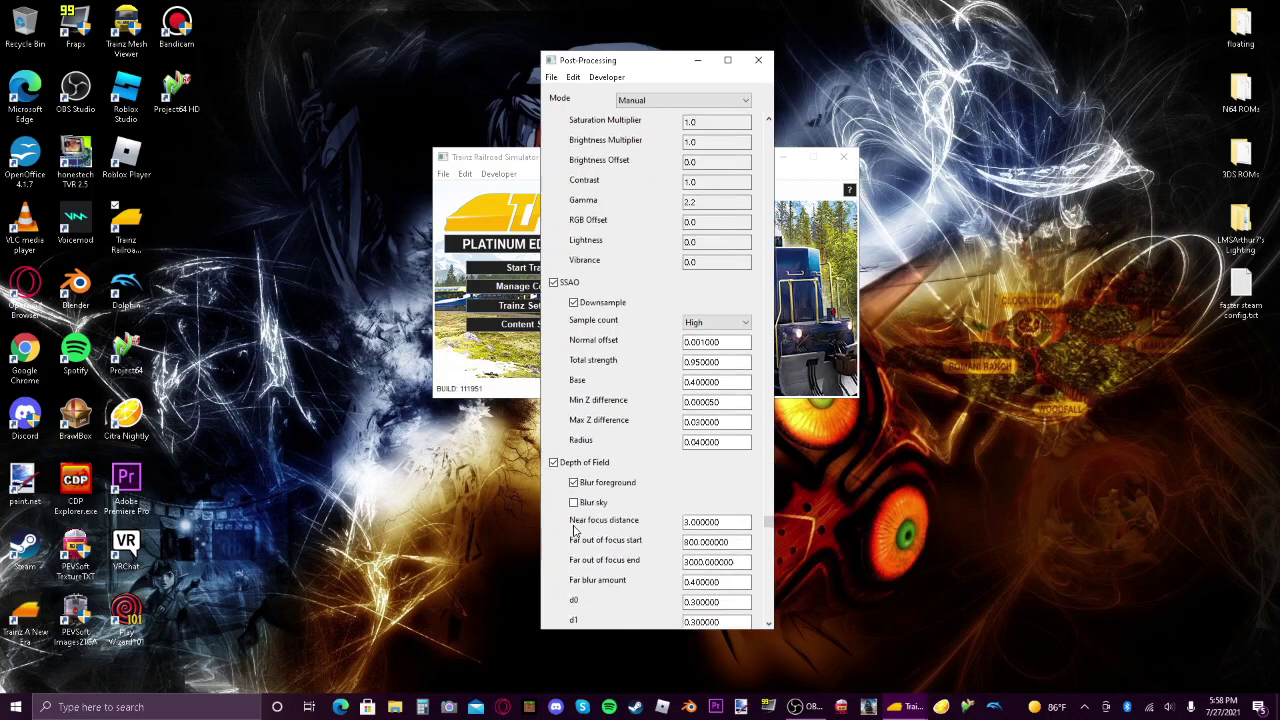
{"action": "scroll", "coordinate": [605, 422], "scroll_direction": "down", "scroll_amount": 2}
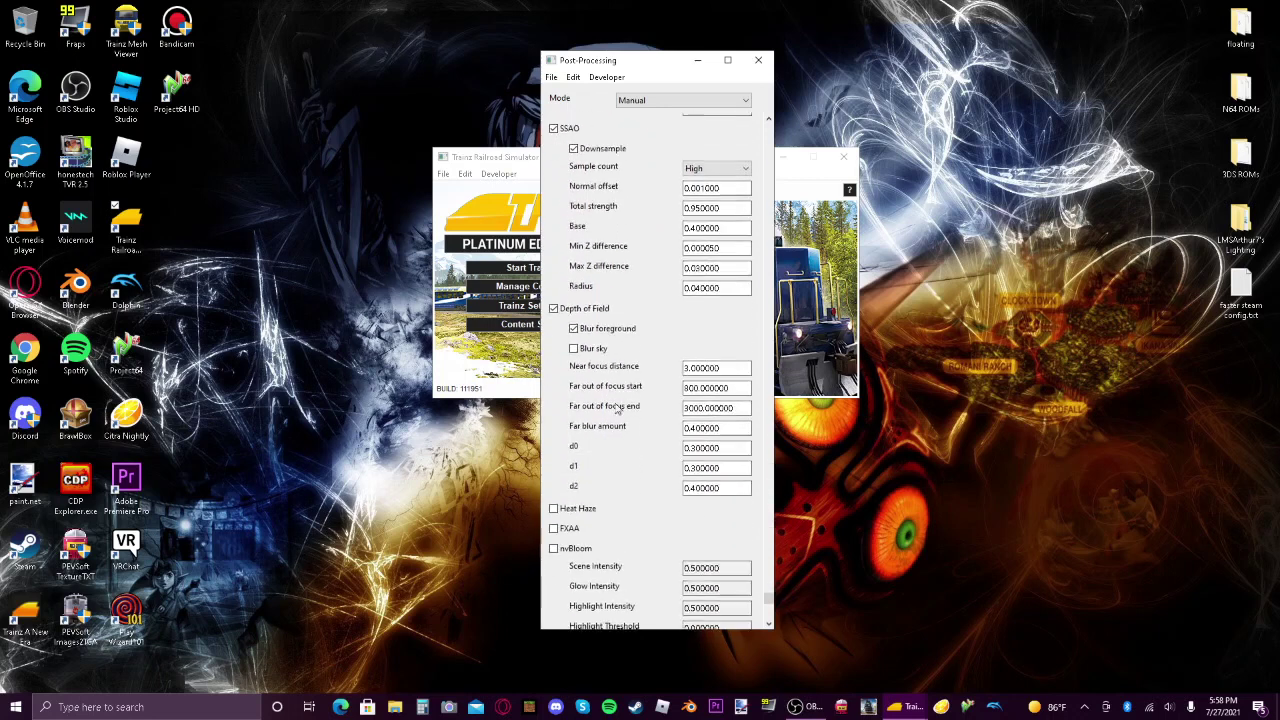
{"action": "left_click", "coordinate": [591, 324]}
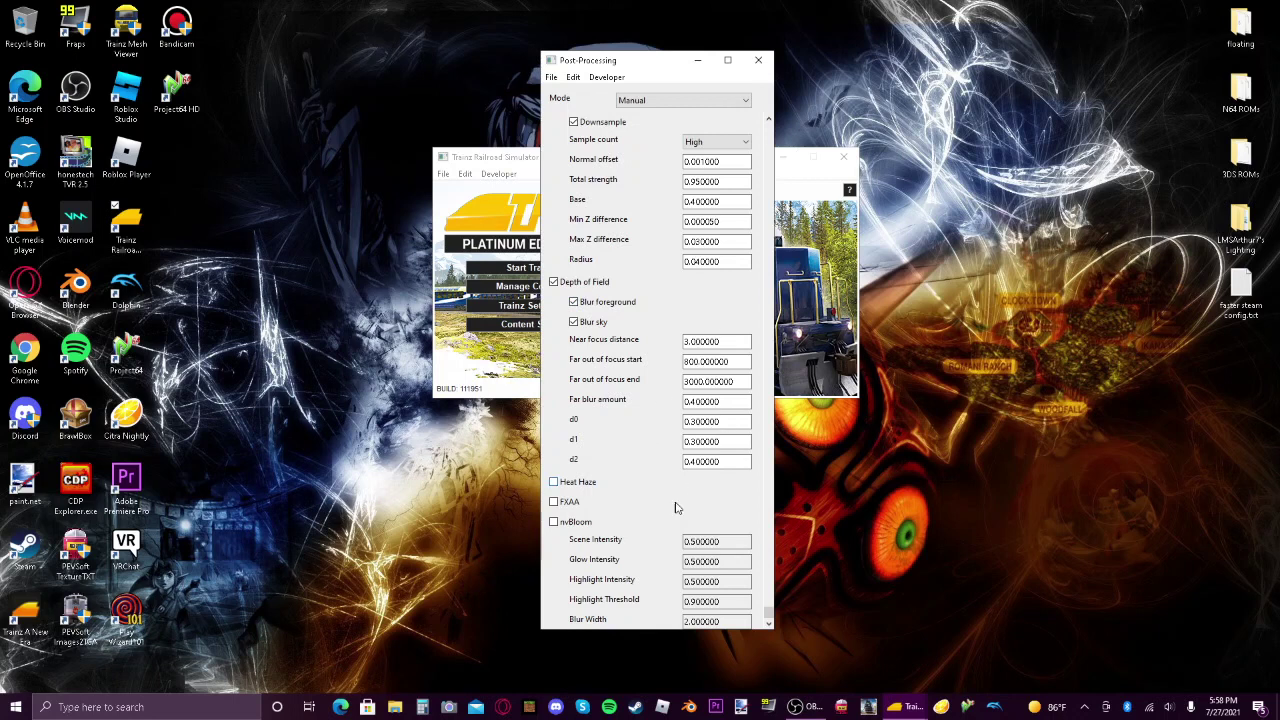
{"action": "scroll", "coordinate": [677, 586], "scroll_direction": "up", "scroll_amount": 5}
{"action": "left_click_drag", "start_coordinate": [768, 537], "coordinate": [772, 122]}
{"action": "left_click", "coordinate": [756, 62]}
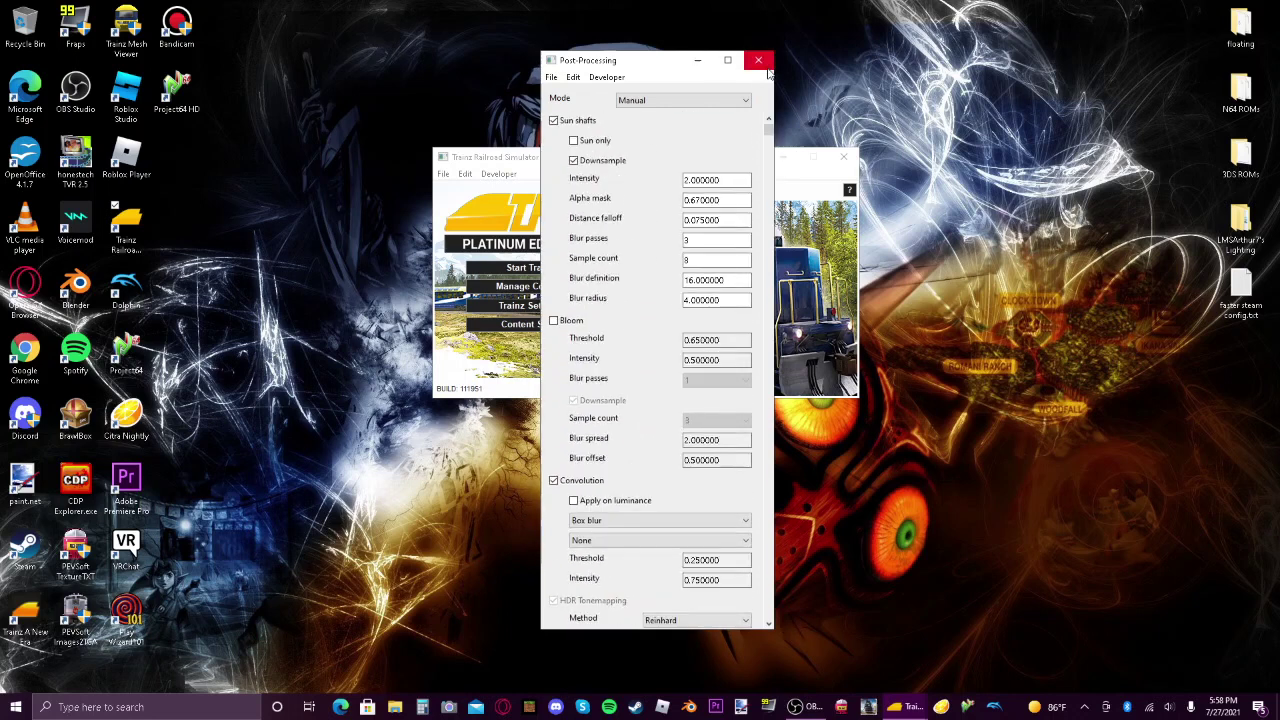
{"action": "left_click_drag", "start_coordinate": [660, 70], "coordinate": [657, 59]}
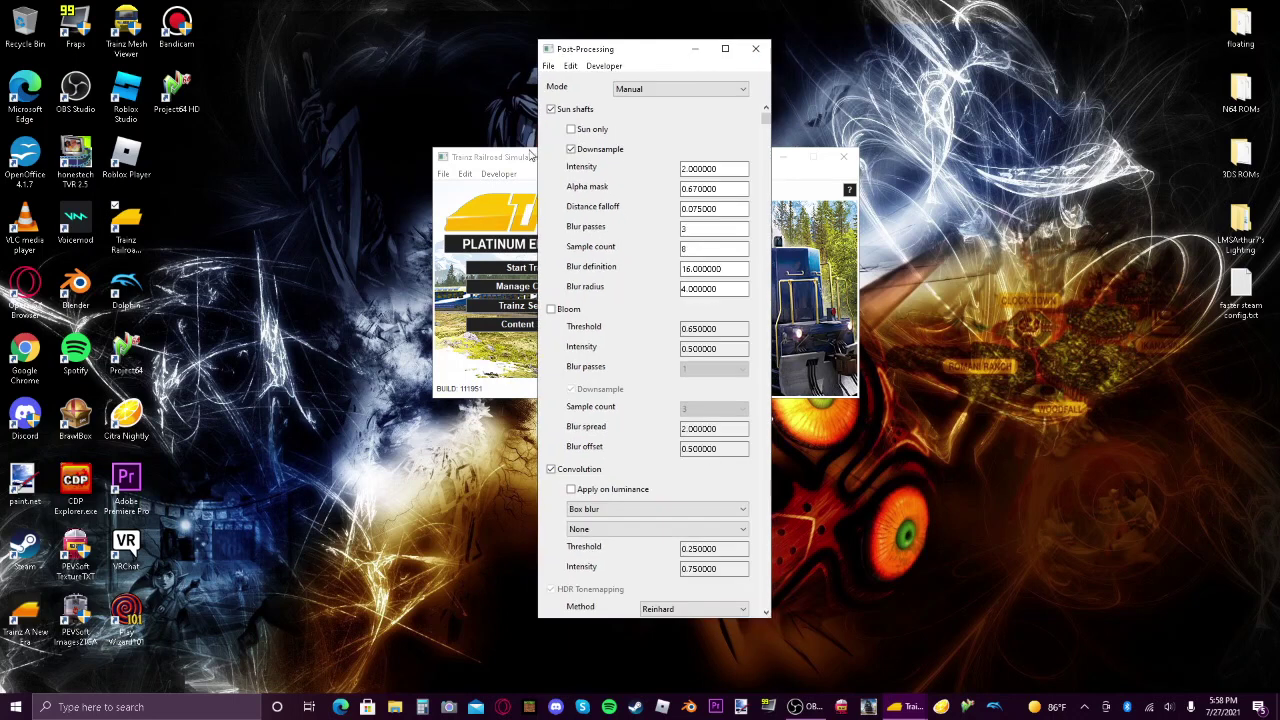
Bring the launcher to the front with the post-processing window left open, start Trainz and open the Driver / Surveyor route list
{"action": "left_click", "coordinate": [529, 165]}
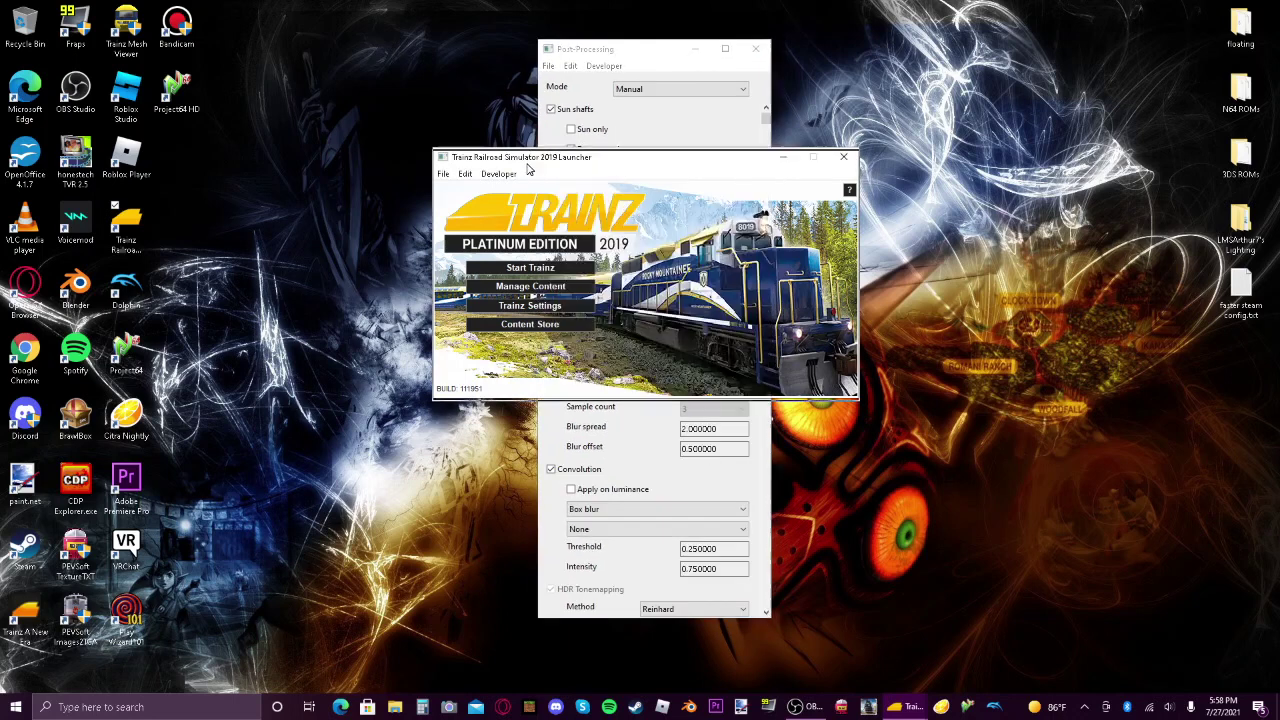
{"action": "mouse_move", "coordinate": [528, 161]}
{"action": "left_mouse_down"}
{"action": "mouse_move", "coordinate": [528, 178]}
{"action": "mouse_move", "coordinate": [525, 160]}
{"action": "left_mouse_up"}
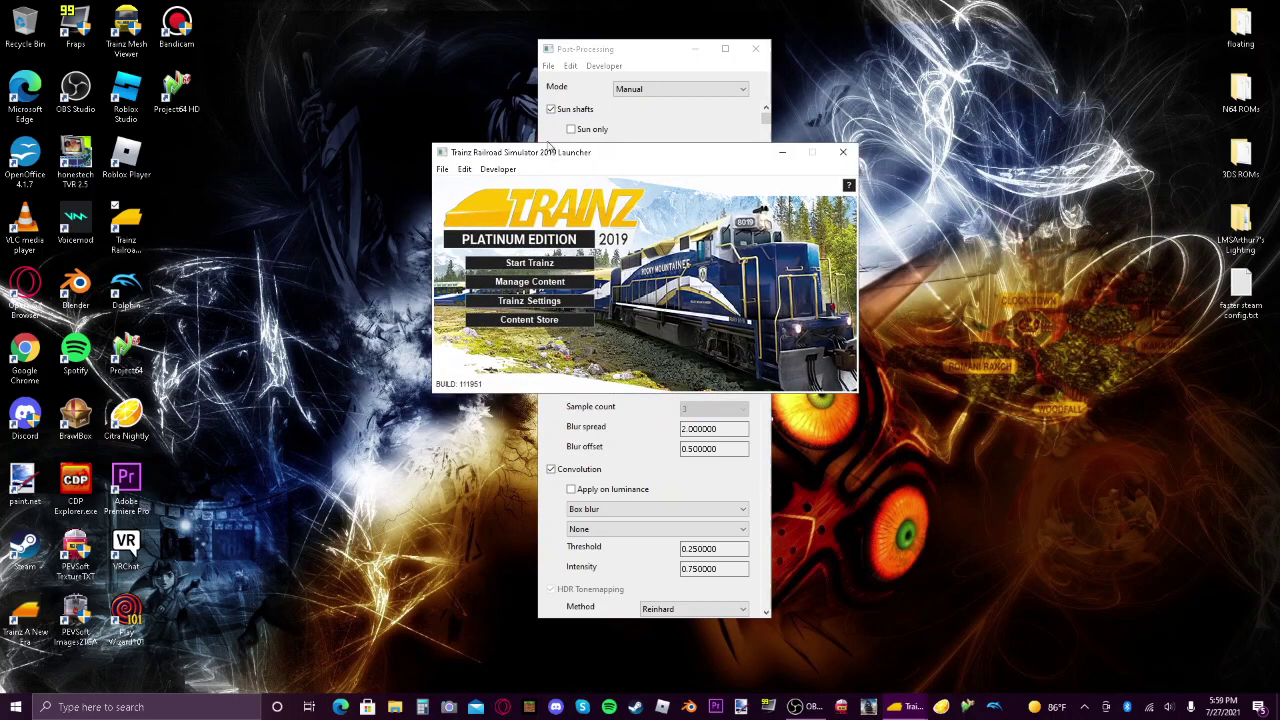
{"action": "left_click", "coordinate": [588, 262]}
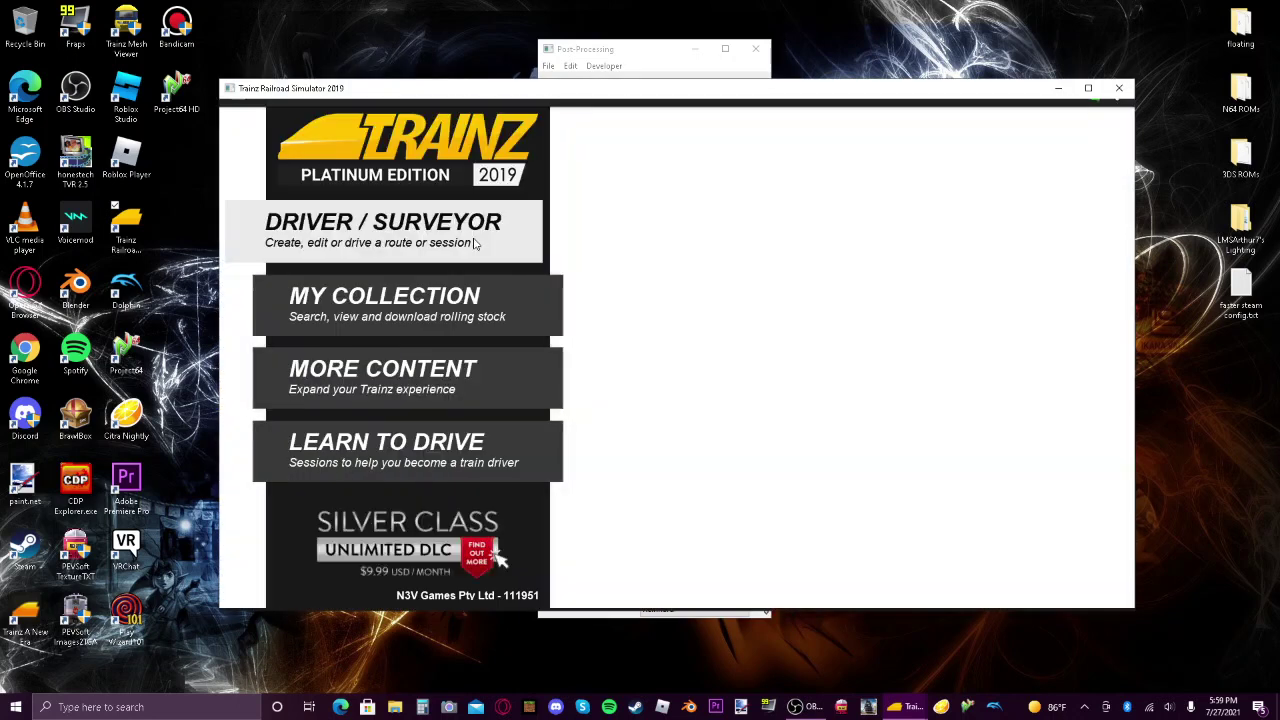
{"action": "left_click", "coordinate": [478, 246]}
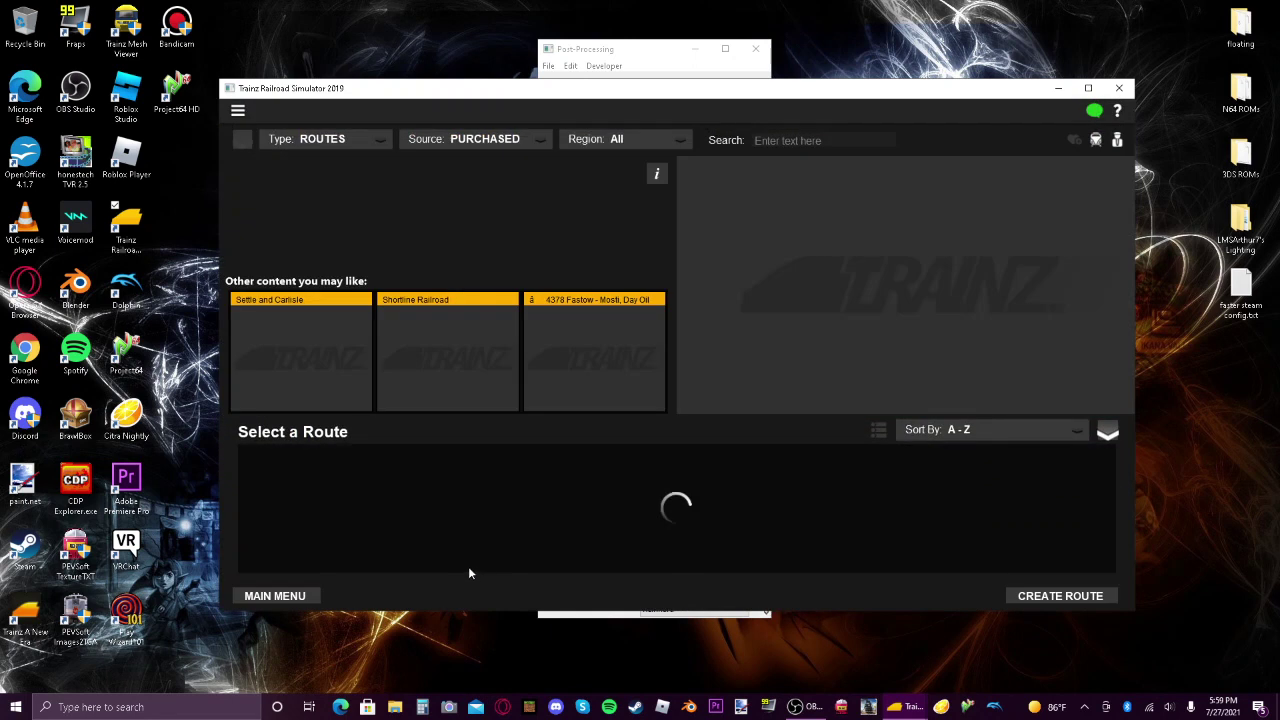
Select the route "CGW - Season 1 Transition Shots 2021" and show its sessions
{"action": "scroll", "coordinate": [380, 535], "scroll_direction": "down", "scroll_amount": 3}
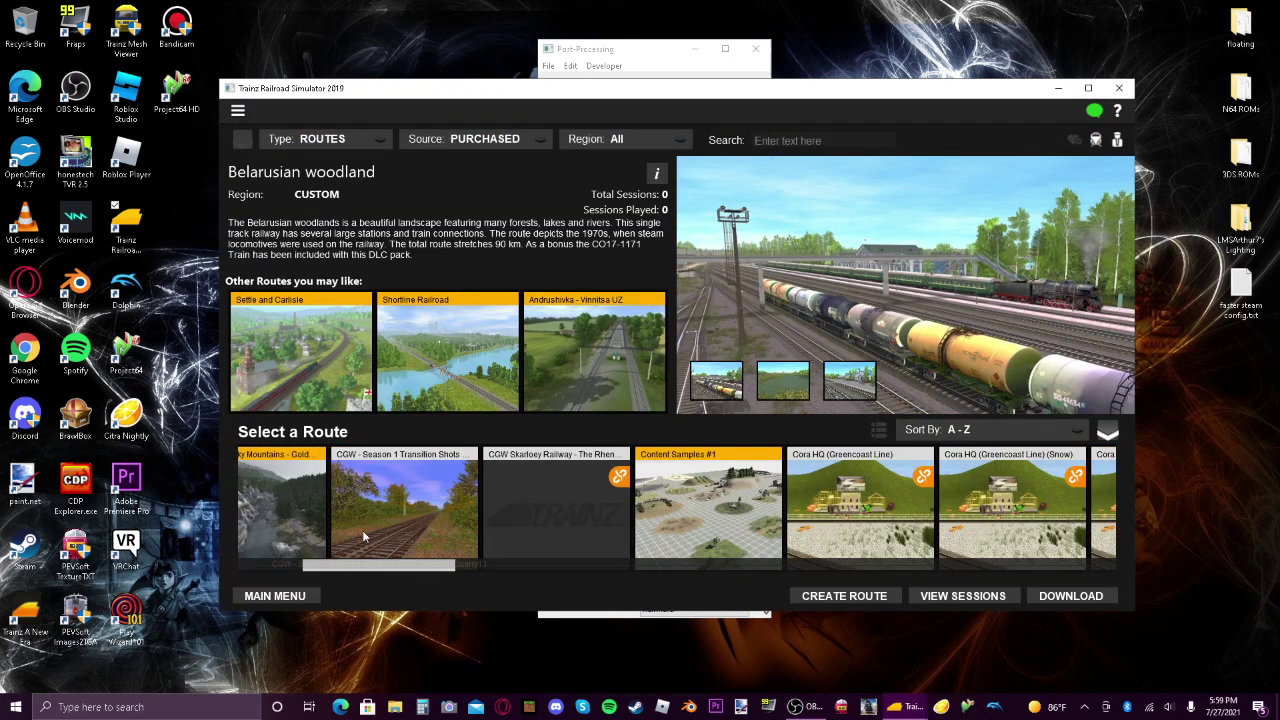
{"action": "left_click", "coordinate": [363, 535]}
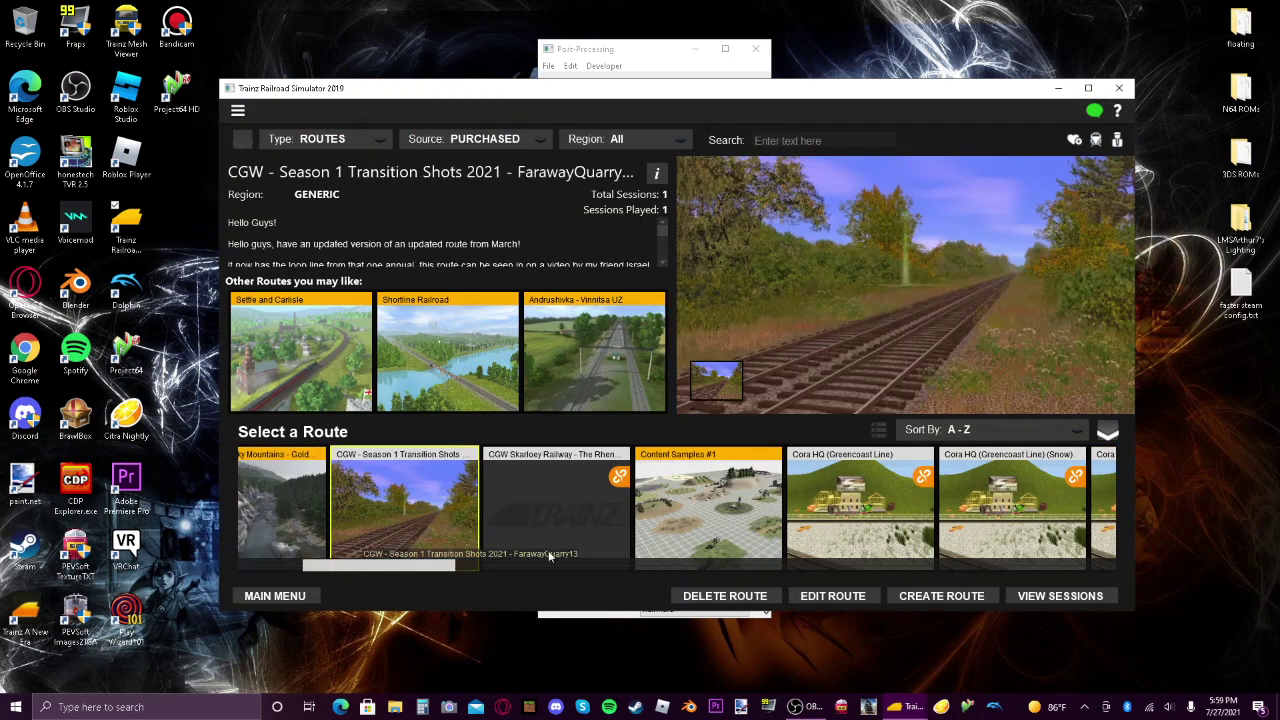
{"action": "left_click", "coordinate": [1048, 597]}
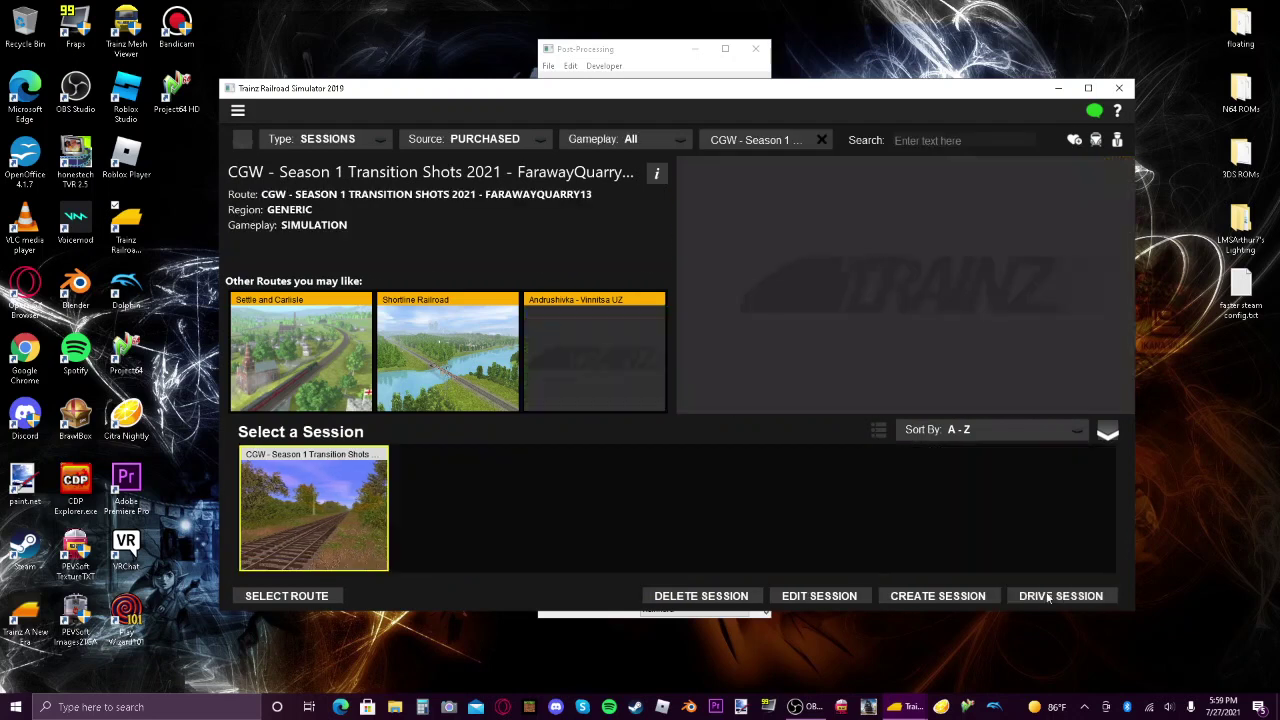
Start driving the CGW - Season 1 Transition Shots session and switch it to Surveyor mode, accepting the achievement warning
{"action": "left_click", "coordinate": [1045, 598]}
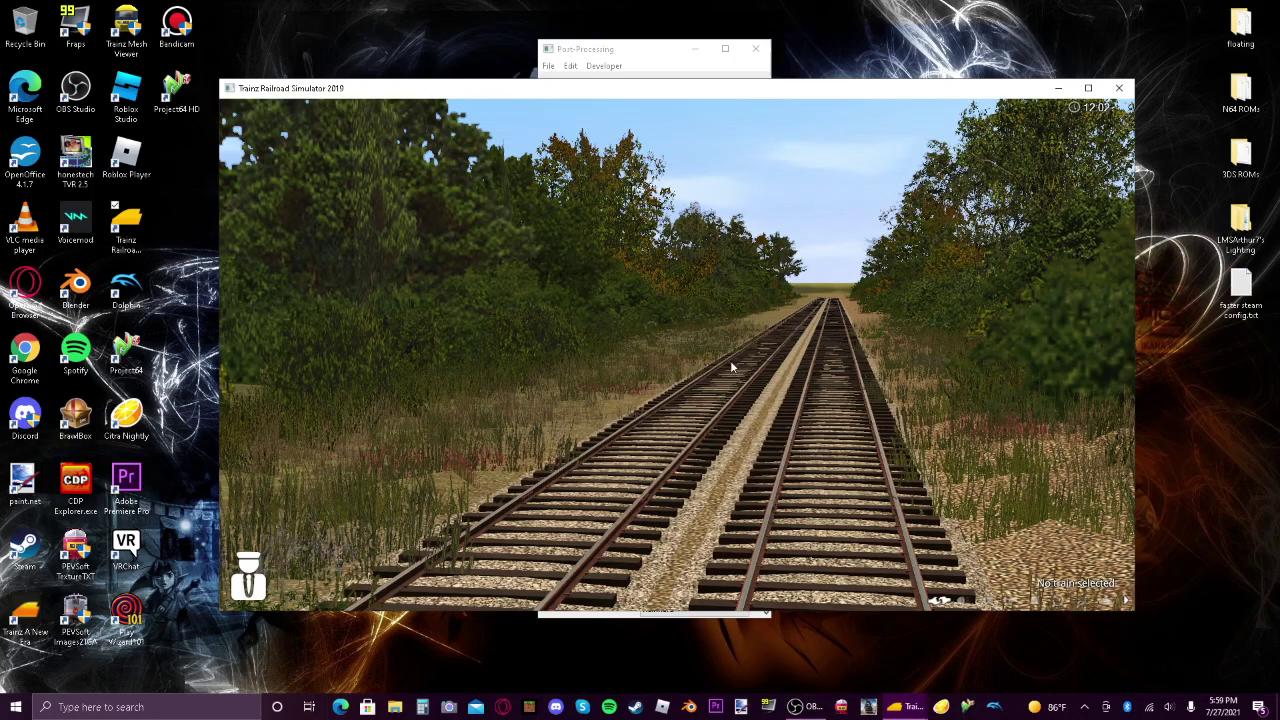
{"action": "mouse_move", "coordinate": [732, 366]}
{"action": "left_mouse_down"}
{"action": "mouse_move", "coordinate": [755, 440]}
{"action": "mouse_move", "coordinate": [845, 436]}
{"action": "mouse_move", "coordinate": [815, 415]}
{"action": "mouse_move", "coordinate": [800, 376]}
{"action": "mouse_move", "coordinate": [770, 372]}
{"action": "mouse_move", "coordinate": [825, 416]}
{"action": "mouse_move", "coordinate": [727, 354]}
{"action": "left_mouse_up"}
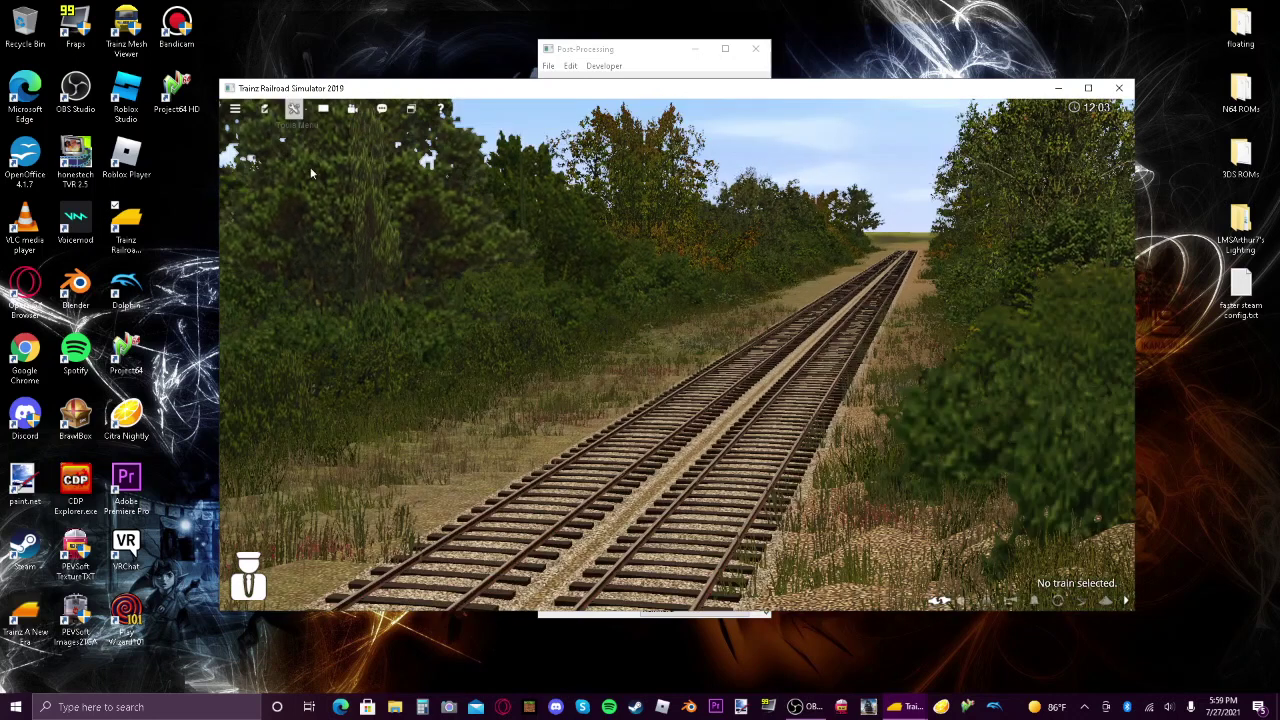
{"action": "left_click", "coordinate": [293, 108]}
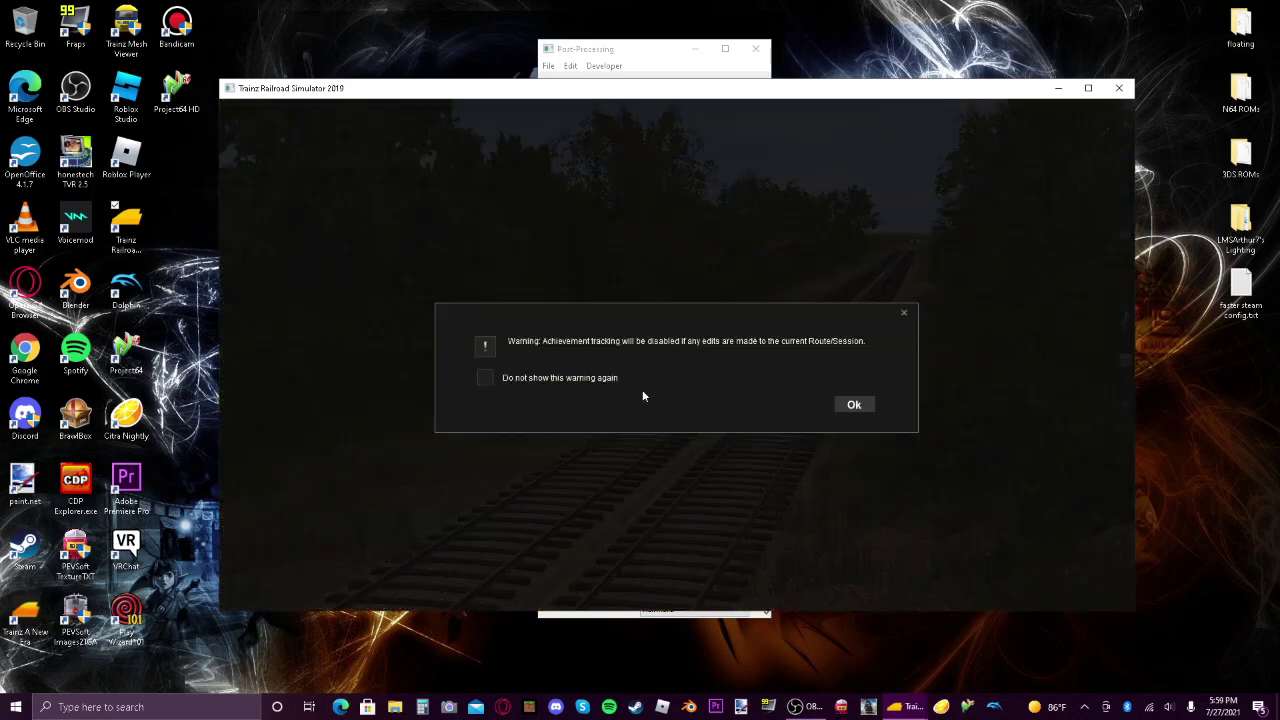
{"action": "left_click", "coordinate": [643, 396]}
{"action": "left_click", "coordinate": [850, 405]}
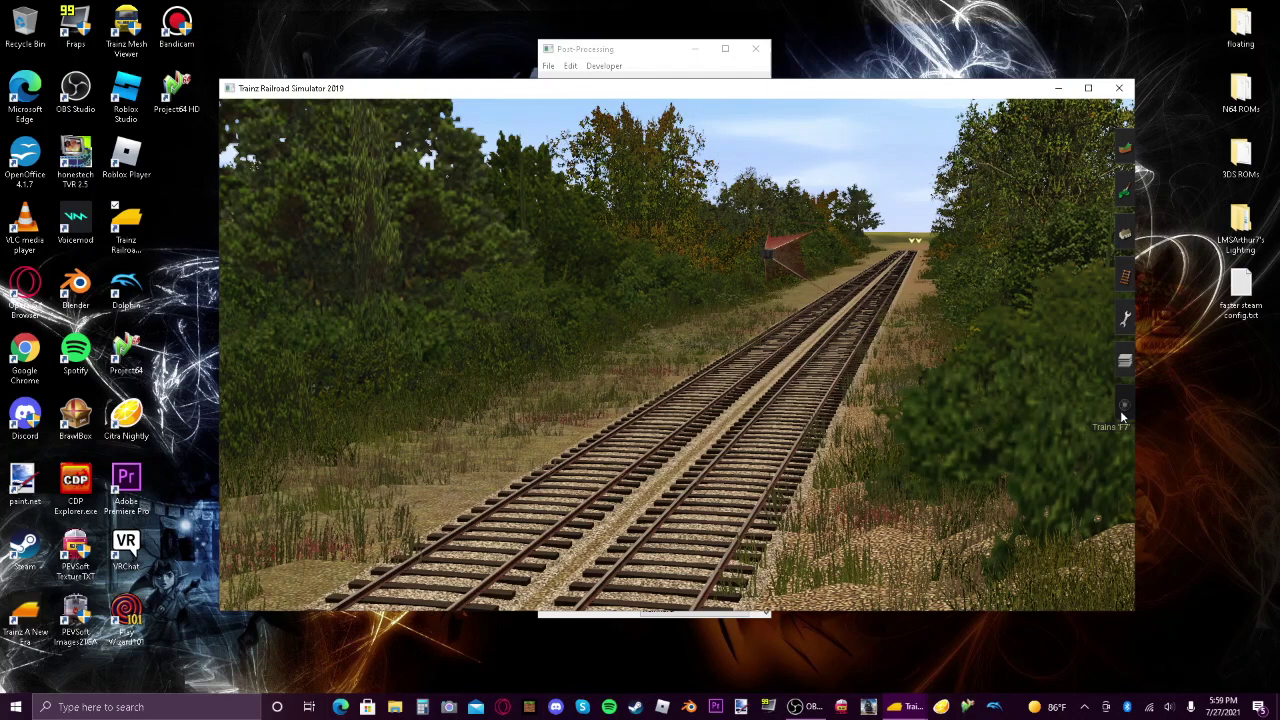
Find the Season 1 FP Thomas engine in the train list with "seas" and place it on the left-hand track
{"action": "left_click", "coordinate": [1125, 410]}
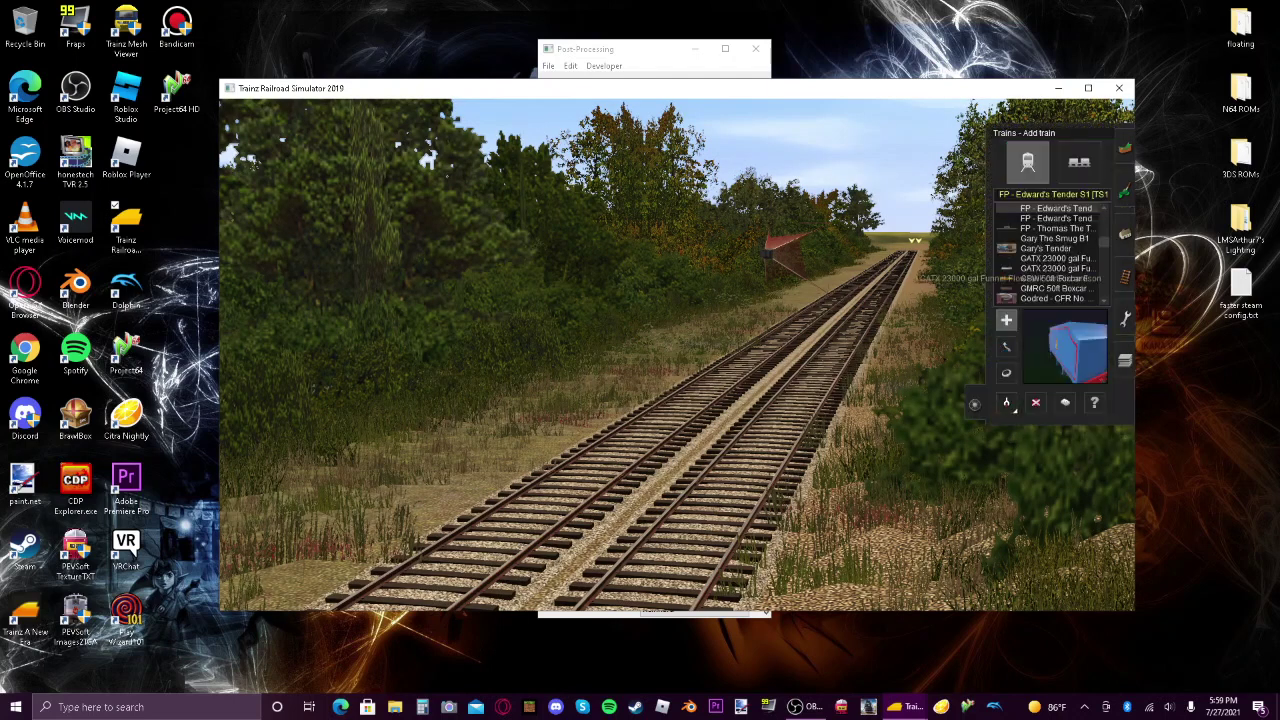
{"action": "key", "text": "w"}
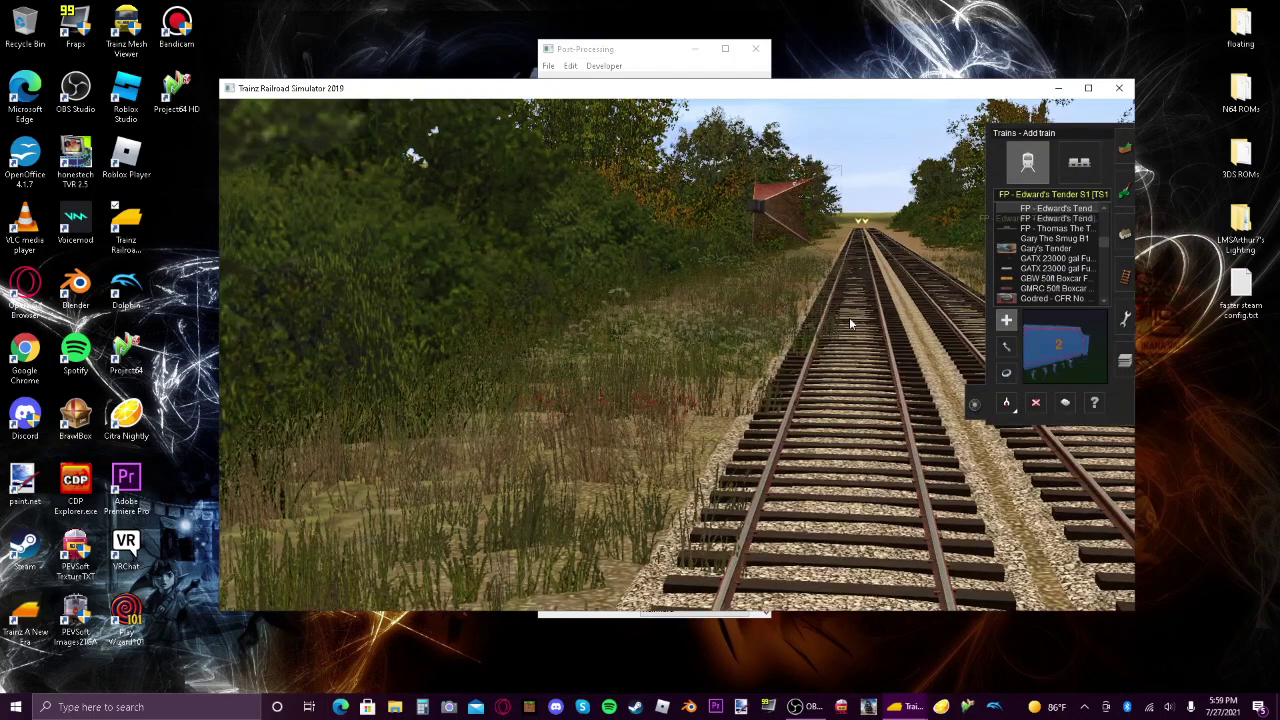
{"action": "key", "text": "Left"}
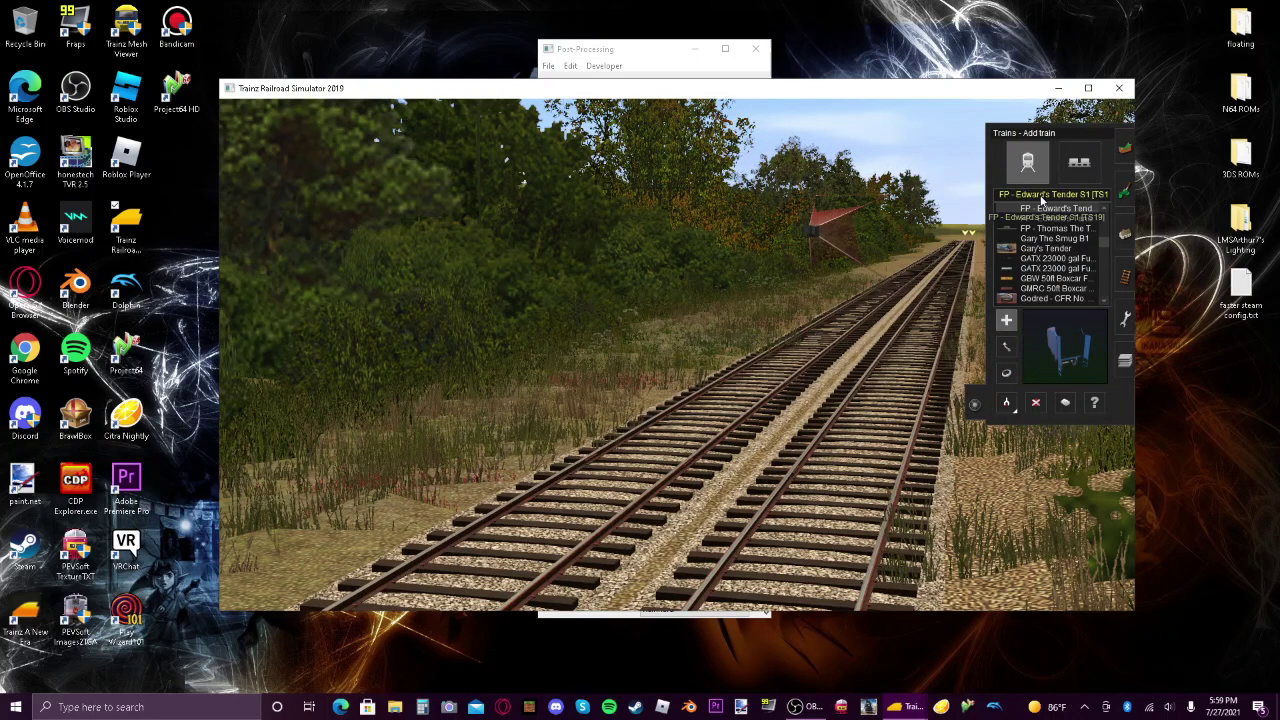
{"action": "left_click", "coordinate": [1042, 197]}
{"action": "type", "text": "seas"}
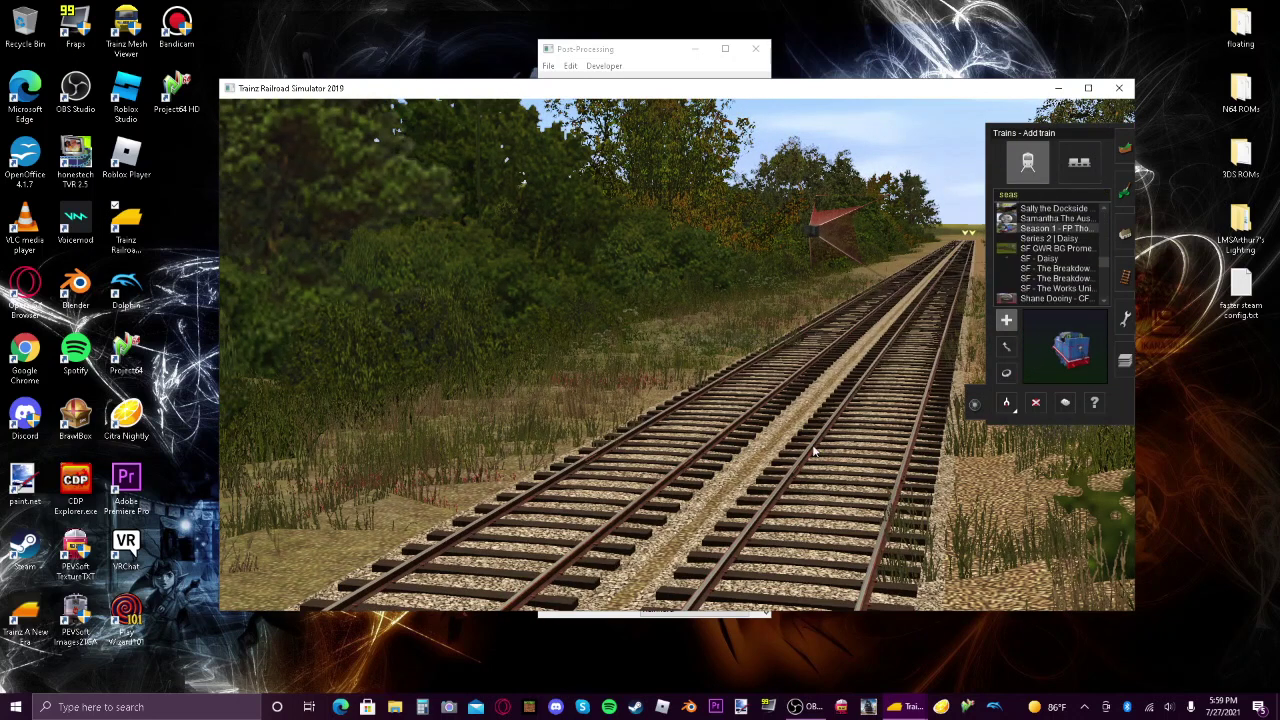
{"action": "left_click", "coordinate": [677, 460]}
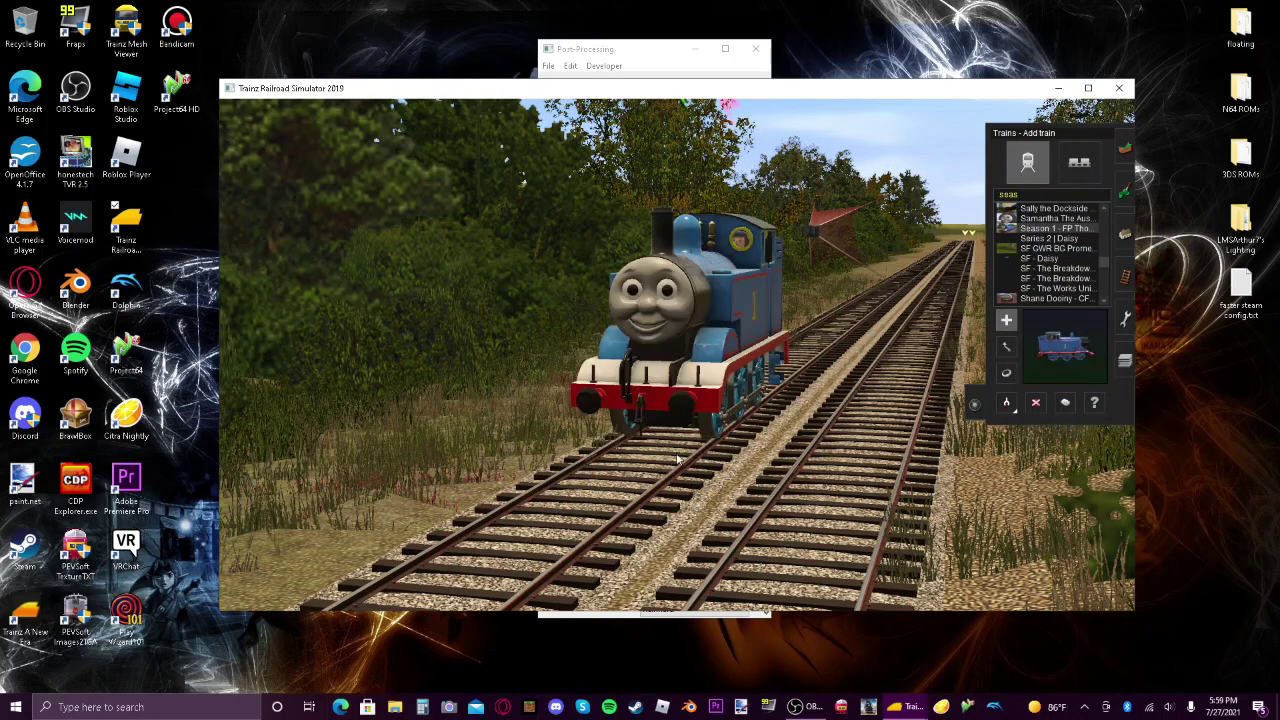
Switch back to Driver mode and bring the placed Thomas engine into view with the chase camera
{"action": "left_click", "coordinate": [975, 405]}
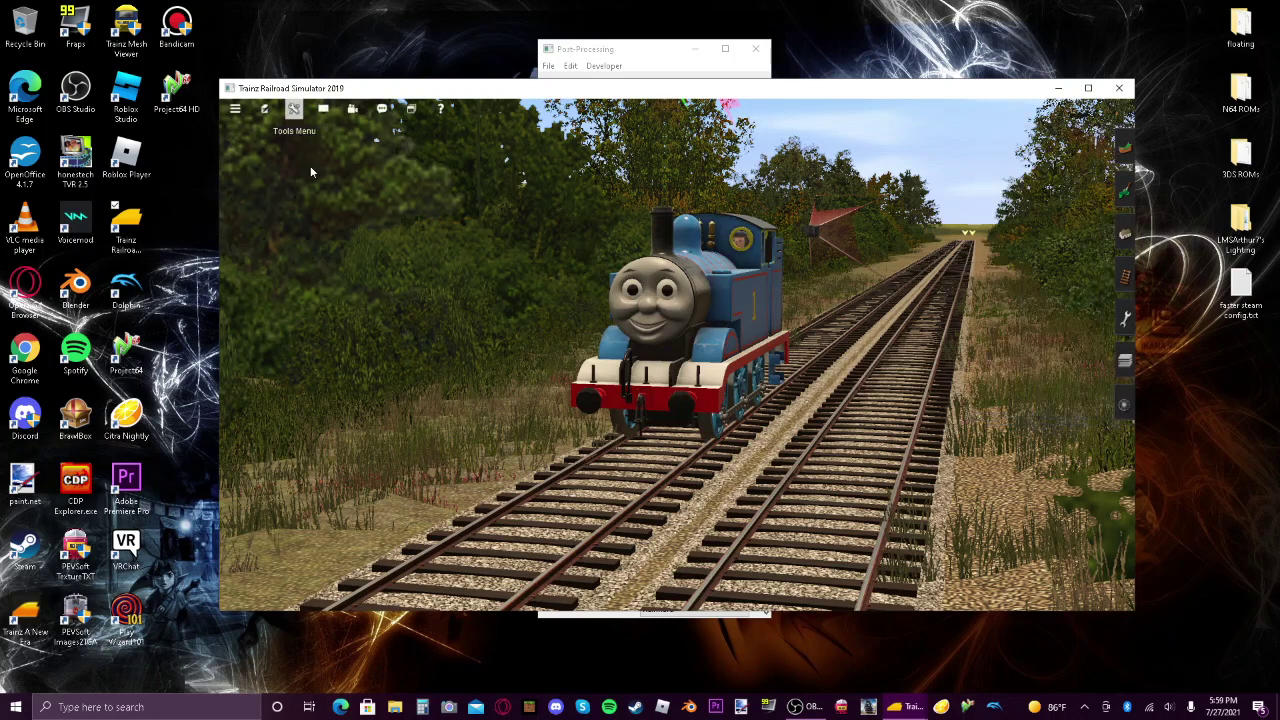
{"action": "left_click", "coordinate": [293, 108]}
{"action": "left_click", "coordinate": [315, 172]}
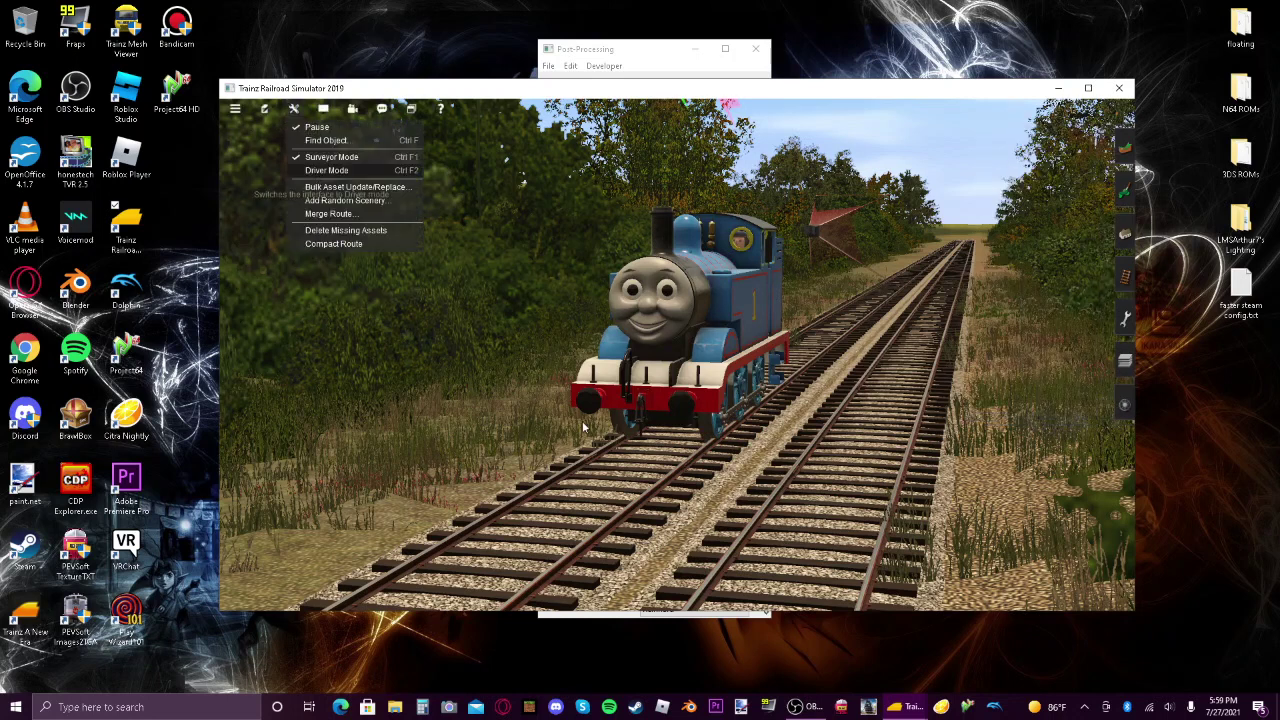
{"action": "key", "text": "2"}
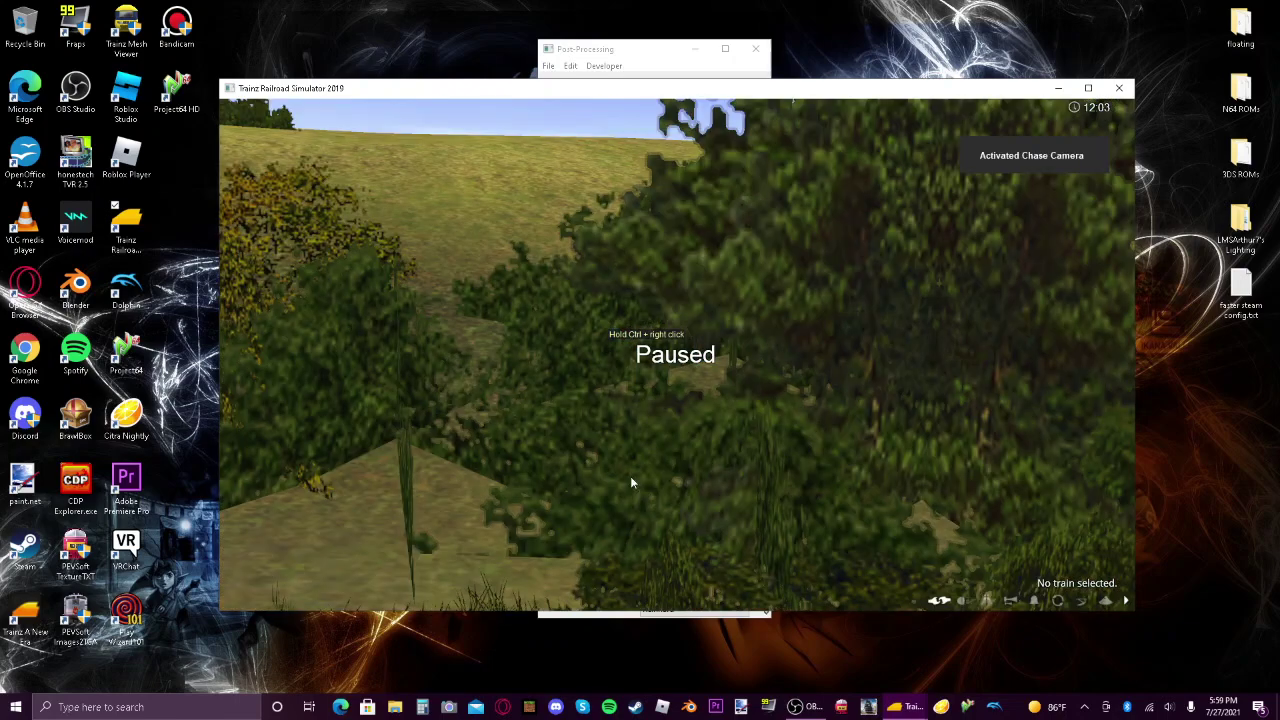
{"action": "right_click", "coordinate": [631, 474]}
{"action": "left_click_drag", "start_coordinate": [631, 474], "coordinate": [702, 478]}
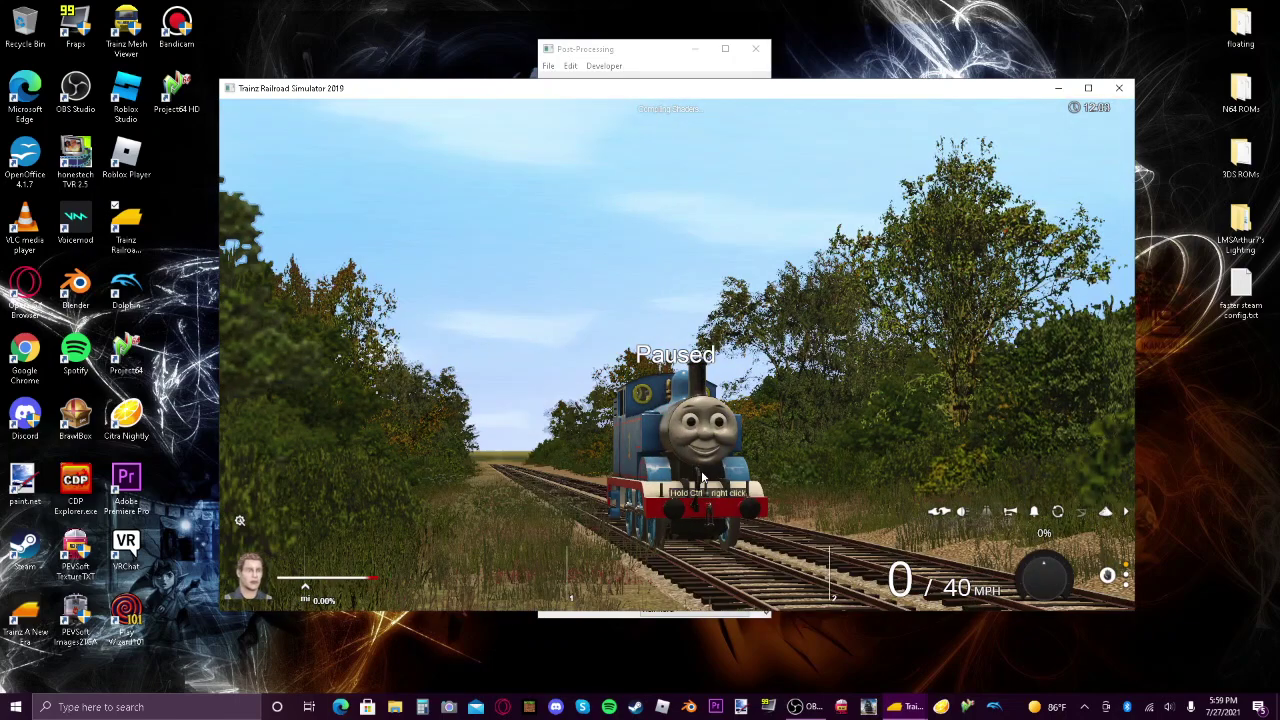
Examine the paused Thomas engine and the trackside scenery with the roaming camera from several distances and angles
{"action": "key", "text": "4"}
{"action": "scroll", "coordinate": [700, 477], "scroll_direction": "down", "scroll_amount": 5}
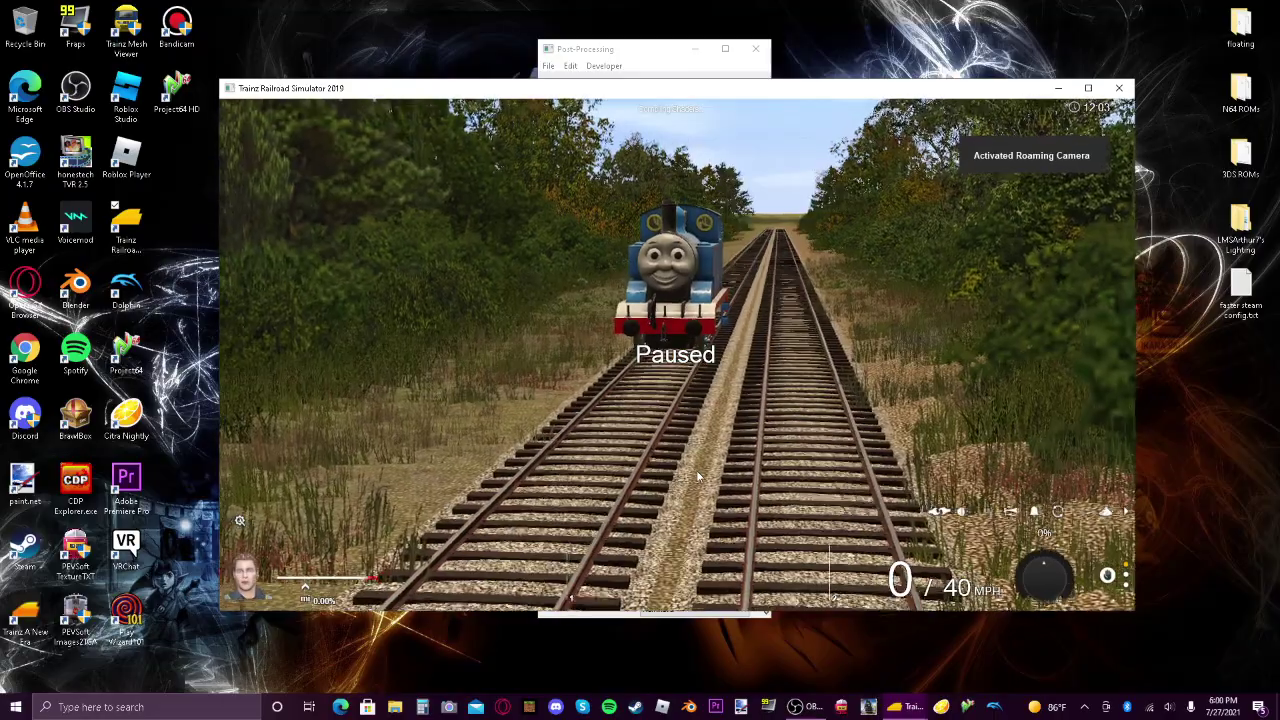
{"action": "scroll", "coordinate": [698, 477], "scroll_direction": "up", "scroll_amount": 6}
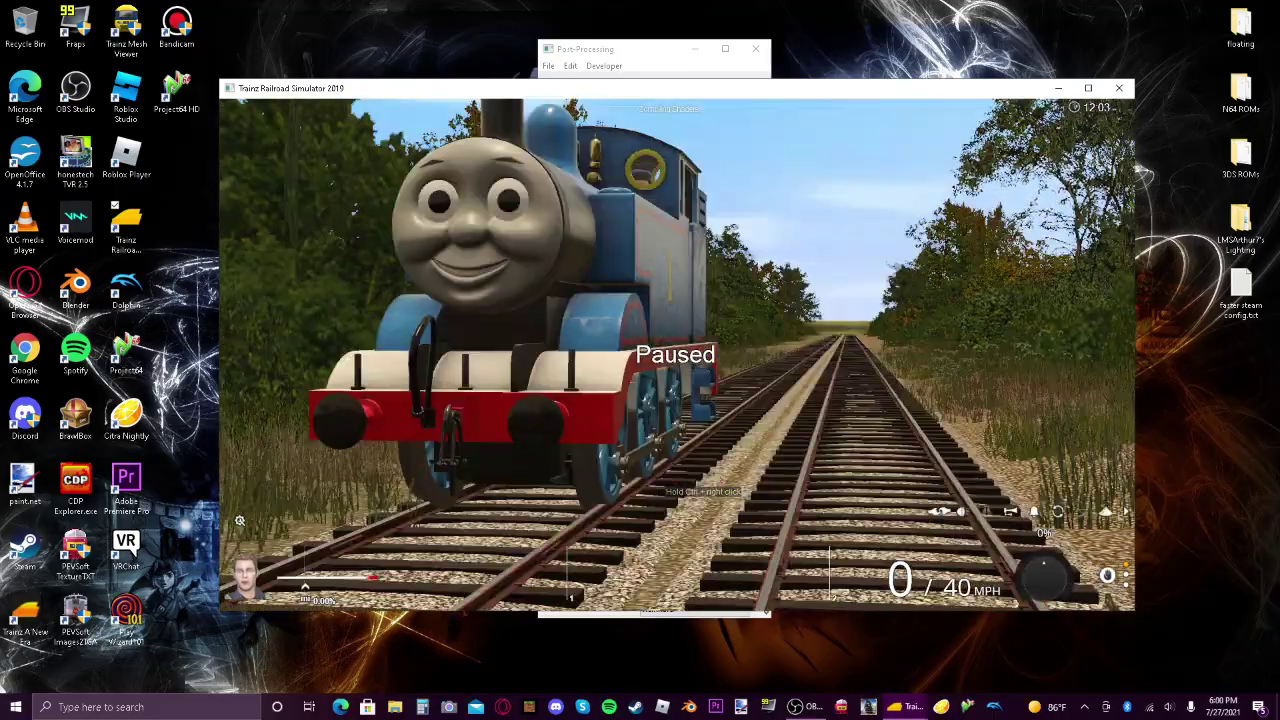
{"action": "key", "text": "Down"}
{"action": "key", "text": "Up"}
{"action": "key", "text": "Left"}
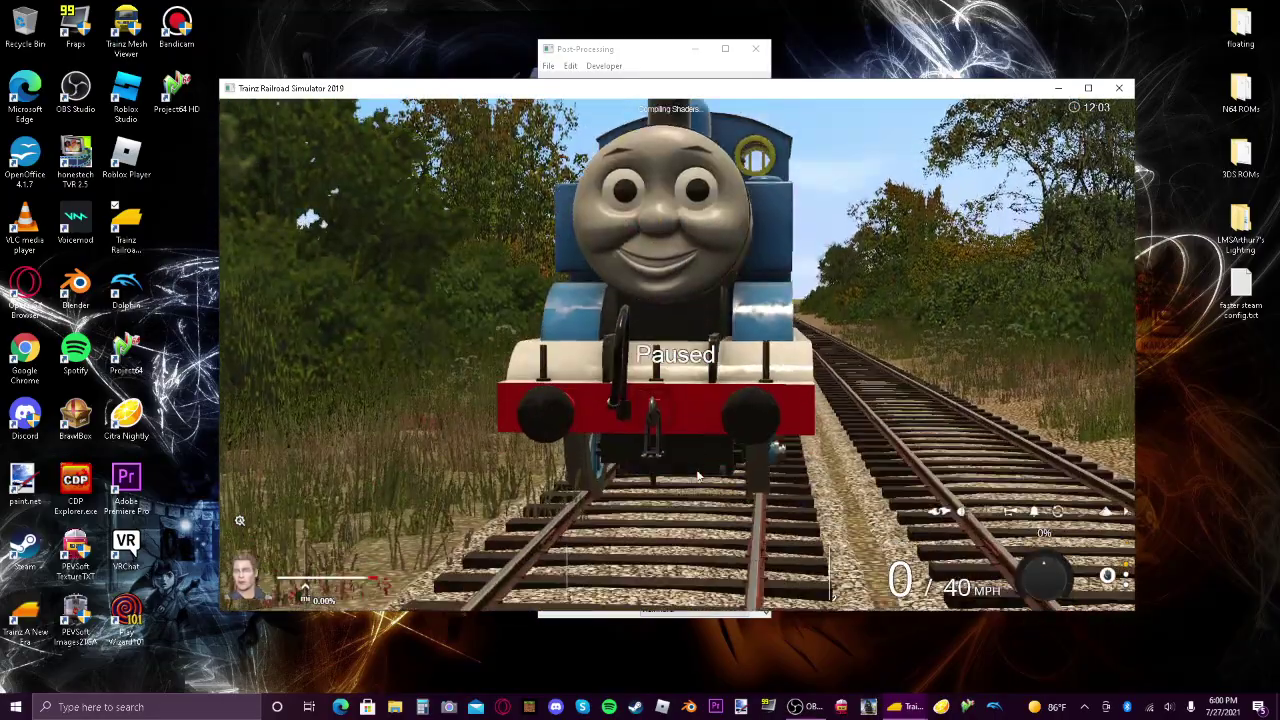
{"action": "key", "text": "Up"}
{"action": "scroll", "coordinate": [698, 477], "scroll_direction": "down", "scroll_amount": 3}
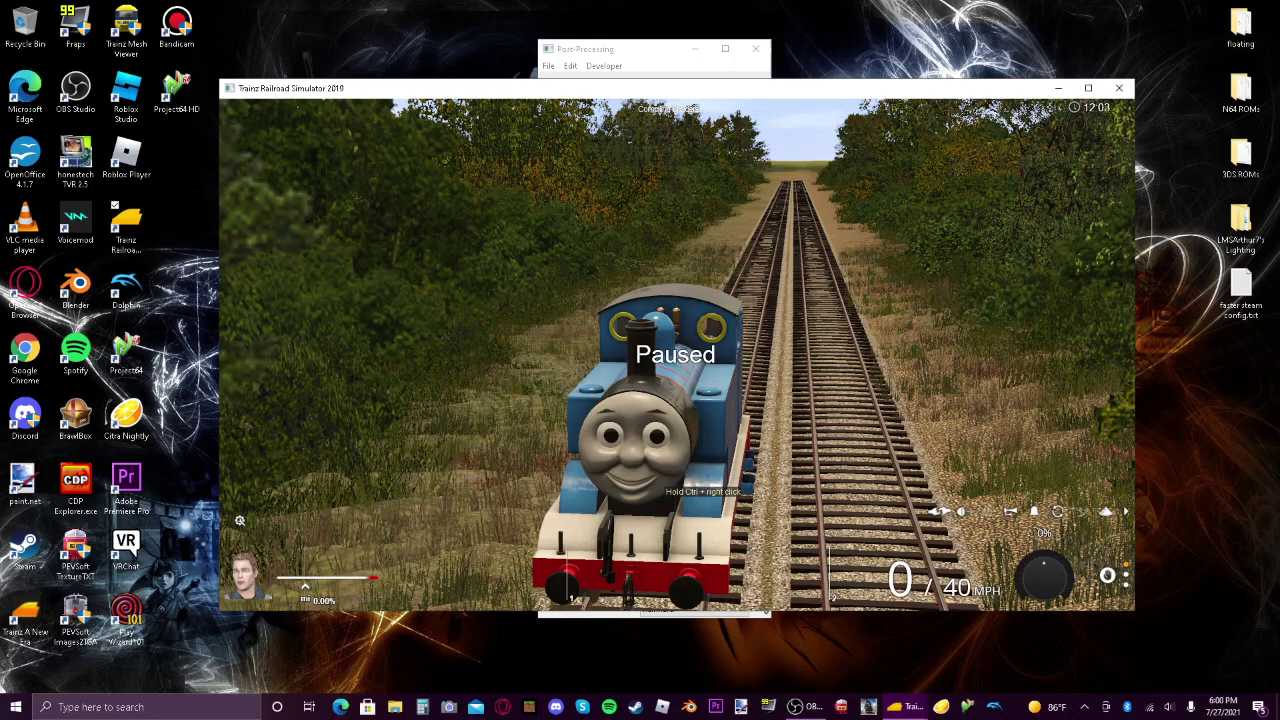
{"action": "key", "text": "Down"}
{"action": "key", "text": "Left"}
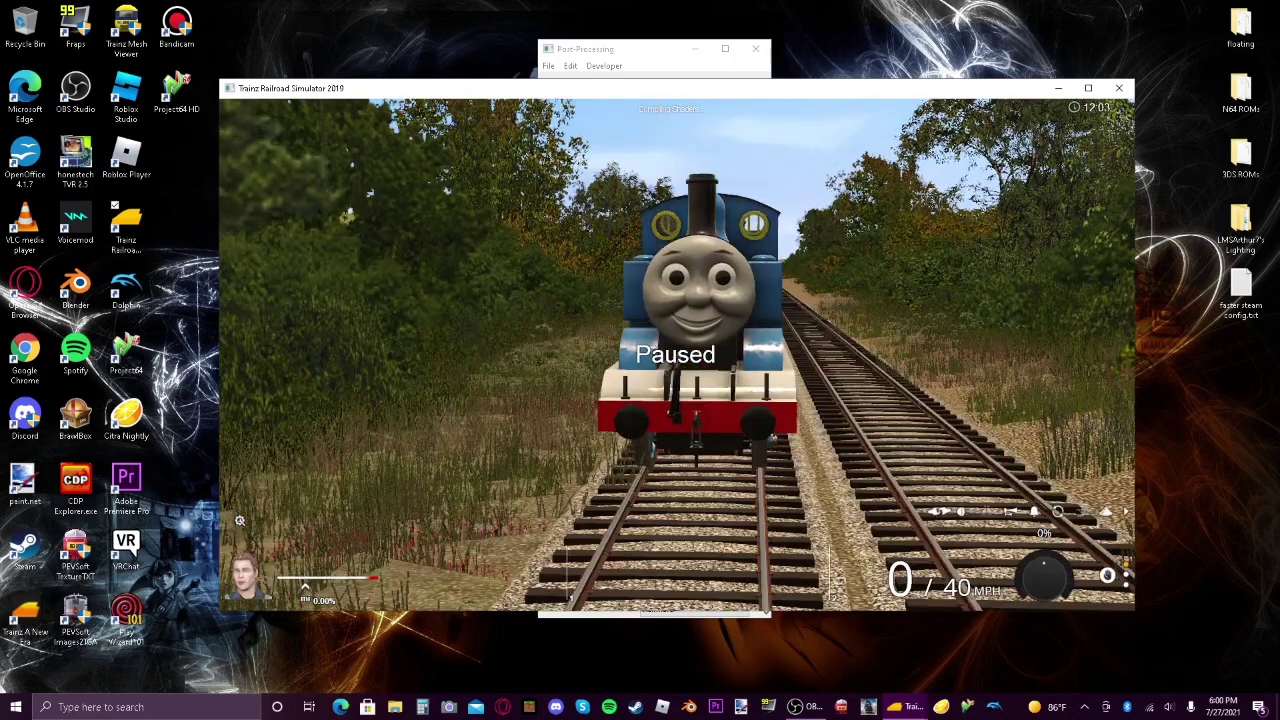
{"action": "key", "text": "Up"}
{"action": "key", "text": "Right"}
{"action": "key", "text": "Down"}
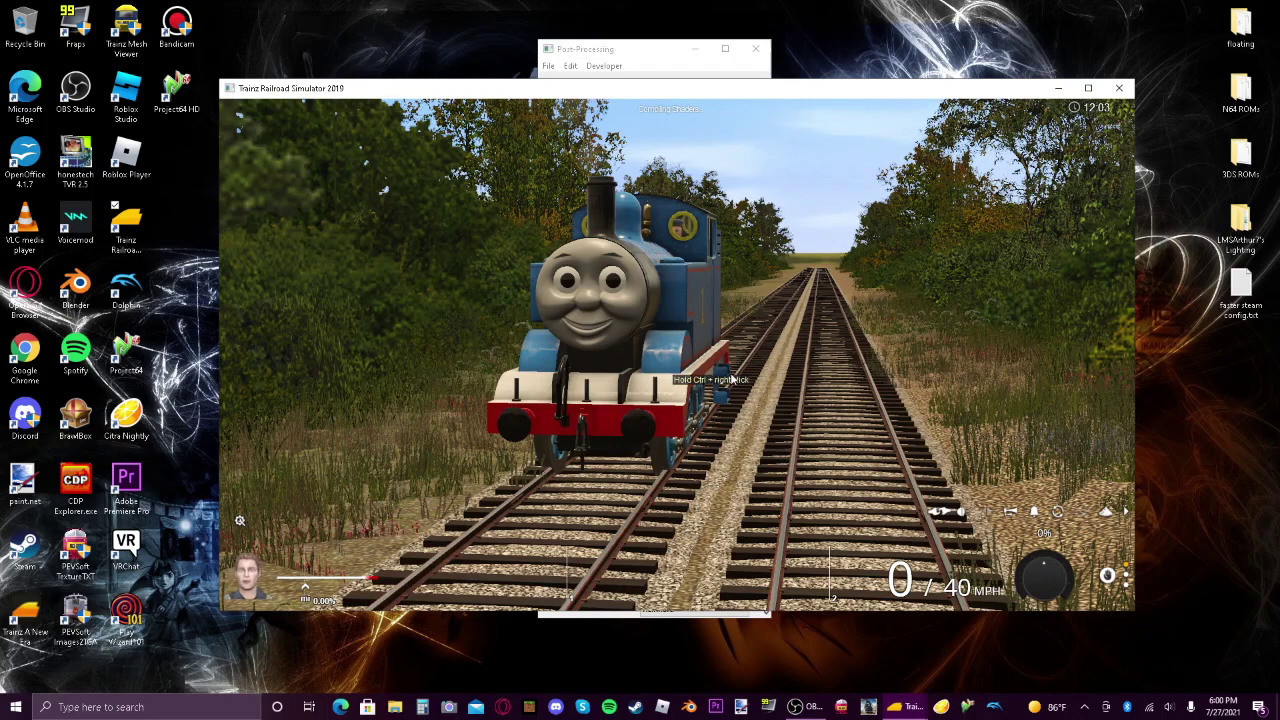
Bring the manual post-processing settings forward to apply them to the running session, and return to a close view of the engine
{"action": "left_click", "coordinate": [610, 52]}
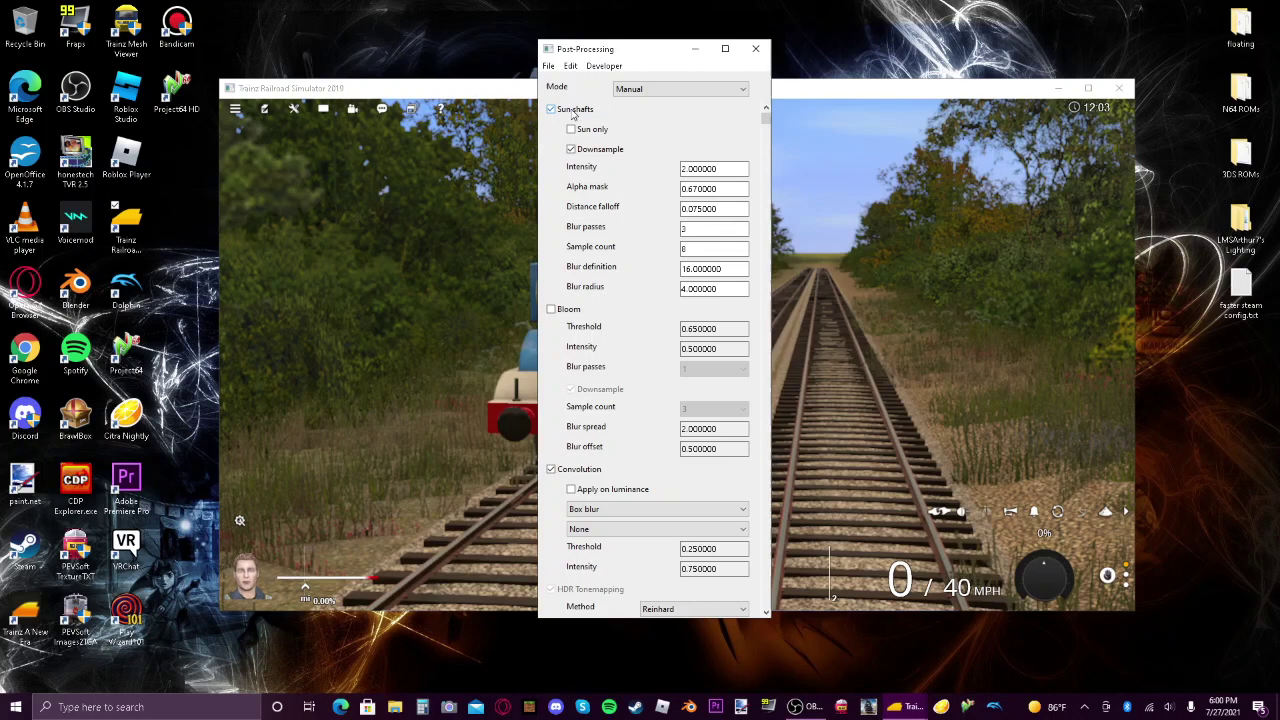
{"action": "left_click", "coordinate": [873, 355]}
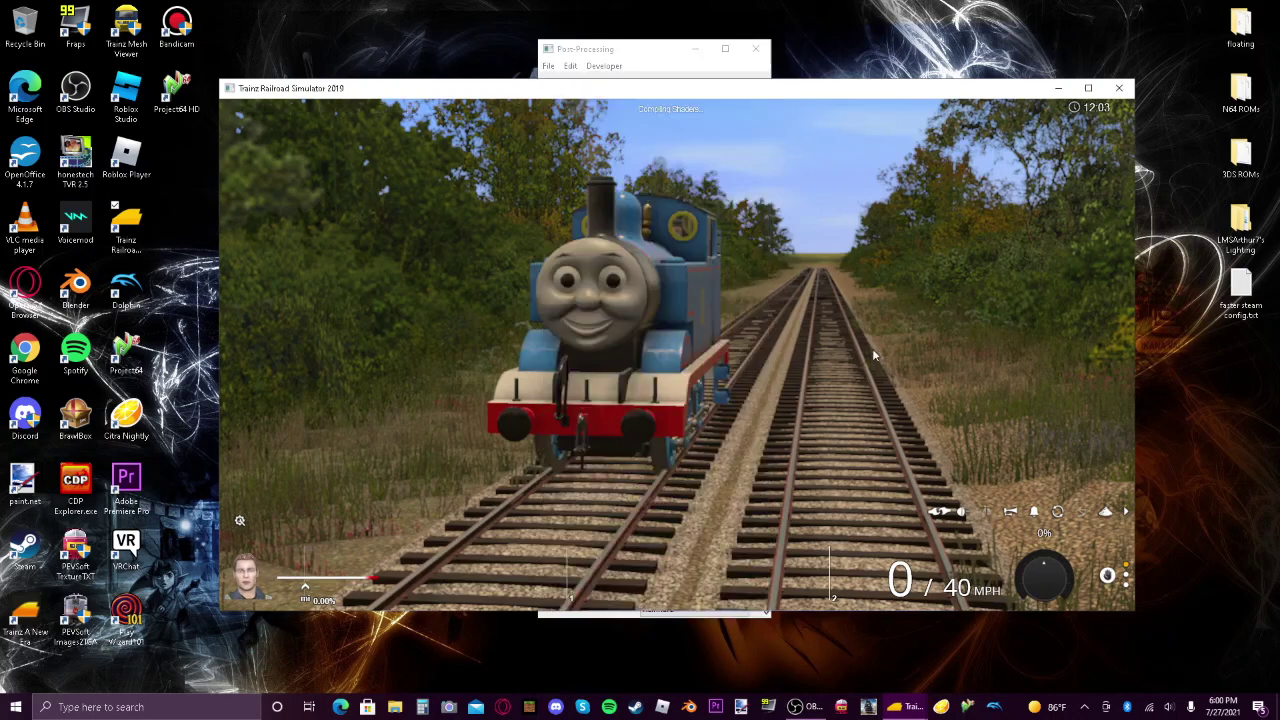
{"action": "scroll", "coordinate": [705, 362], "scroll_direction": "up", "scroll_amount": 3}
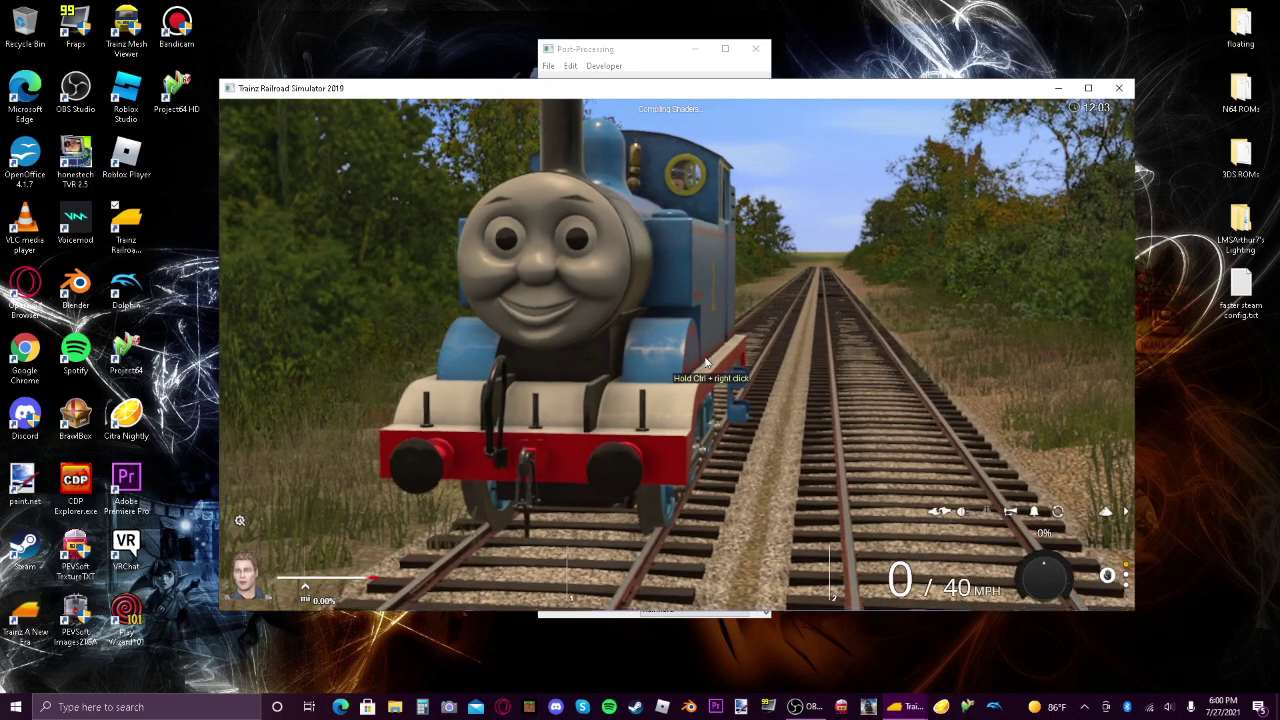
{"action": "left_click_drag", "start_coordinate": [705, 362], "coordinate": [705, 370]}
{"action": "scroll", "coordinate": [705, 370], "scroll_direction": "down", "scroll_amount": 2}
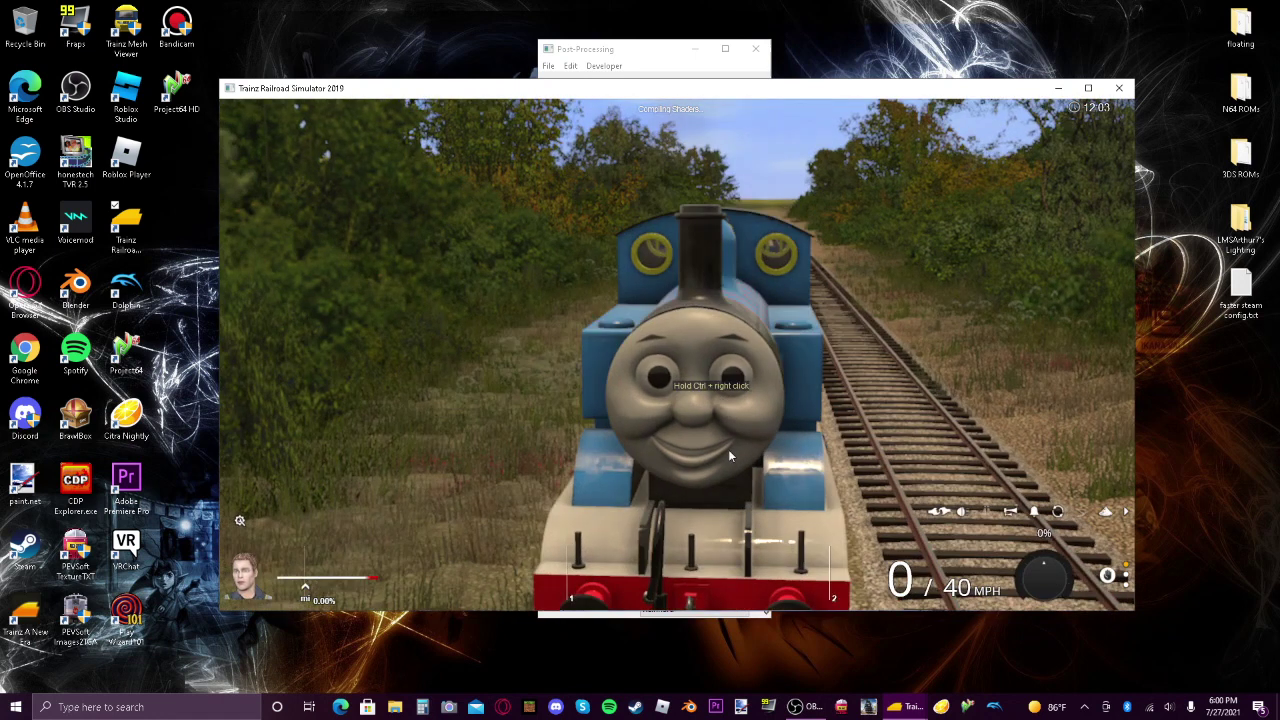
Open the Thomas engine's control menu, frame the engine from a low front angle, and show its Locomotive Controls
{"action": "left_click", "coordinate": [728, 451]}
{"action": "mouse_move", "coordinate": [726, 451]}
{"action": "left_mouse_down"}
{"action": "mouse_move", "coordinate": [712, 457]}
{"action": "mouse_move", "coordinate": [736, 462]}
{"action": "left_mouse_up"}
{"action": "scroll", "coordinate": [726, 451], "scroll_direction": "up", "scroll_amount": 2}
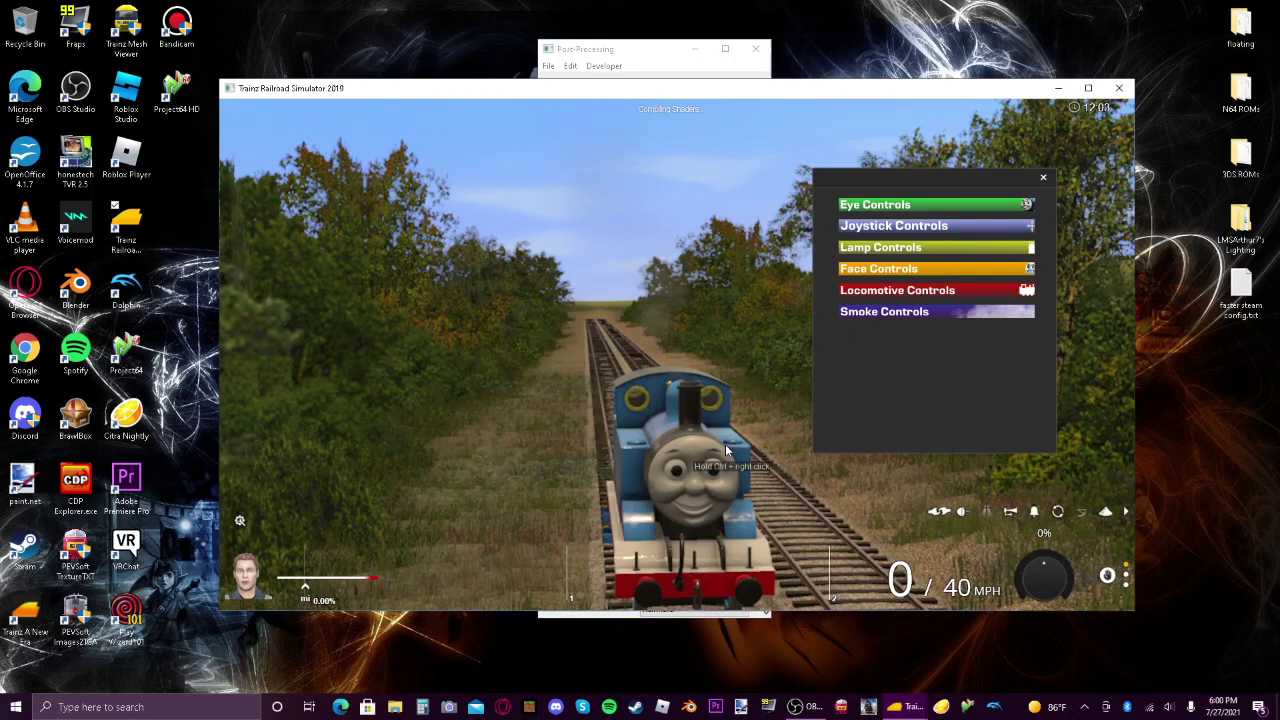
{"action": "key", "text": "Left"}
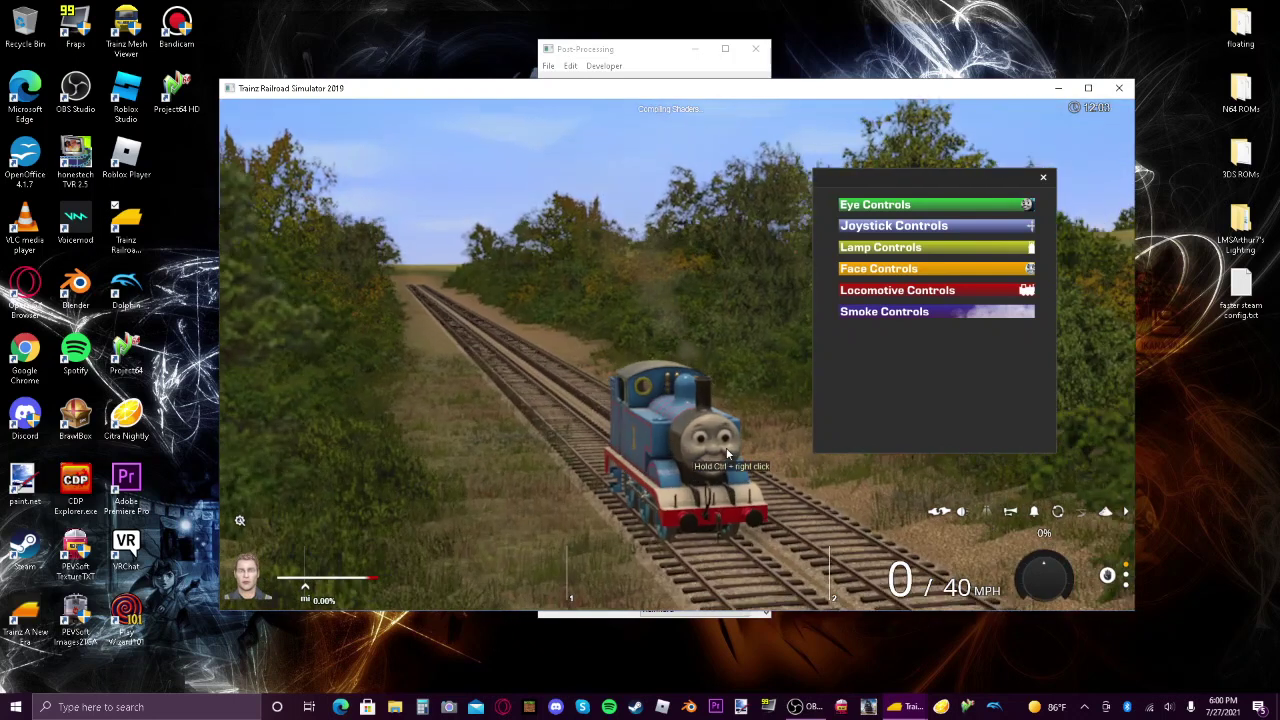
{"action": "scroll", "coordinate": [727, 454], "scroll_direction": "up", "scroll_amount": 1}
{"action": "left_click_drag", "start_coordinate": [727, 454], "coordinate": [728, 458]}
{"action": "key", "text": "Down"}
{"action": "scroll", "coordinate": [727, 463], "scroll_direction": "up", "scroll_amount": 4}
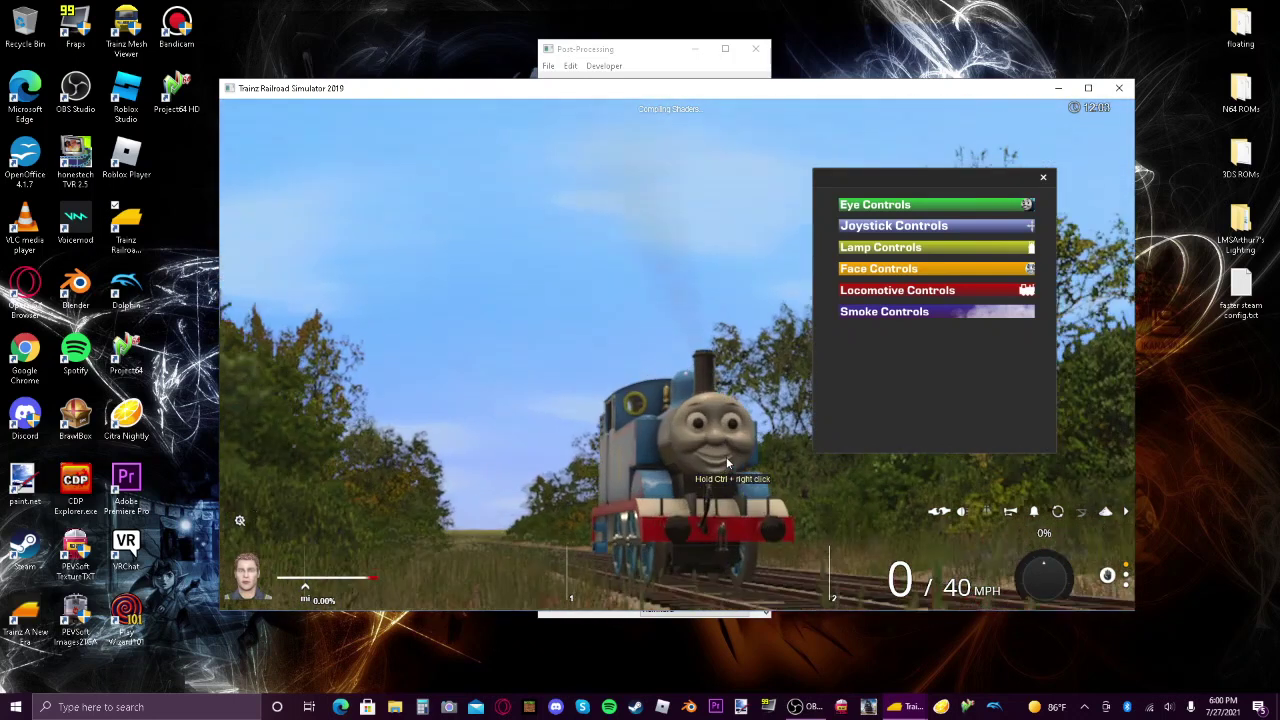
{"action": "scroll", "coordinate": [727, 463], "scroll_direction": "down", "scroll_amount": 4}
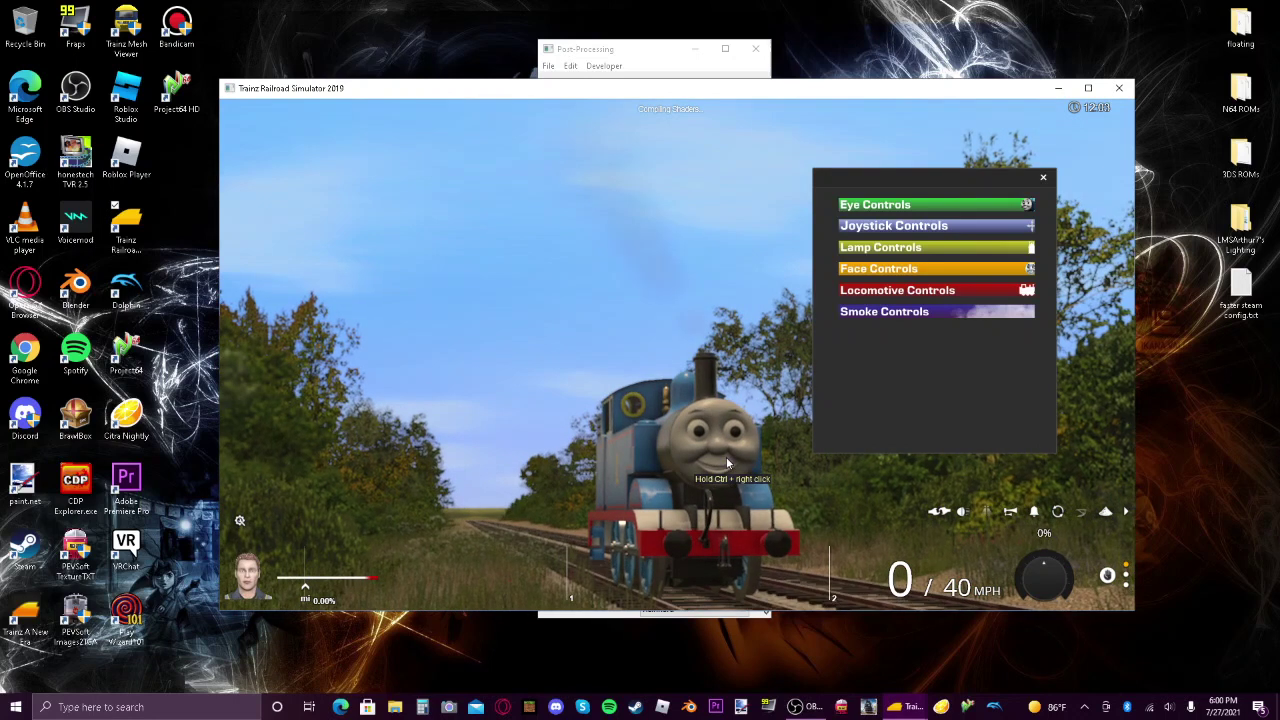
{"action": "left_click_drag", "start_coordinate": [727, 463], "coordinate": [826, 397]}
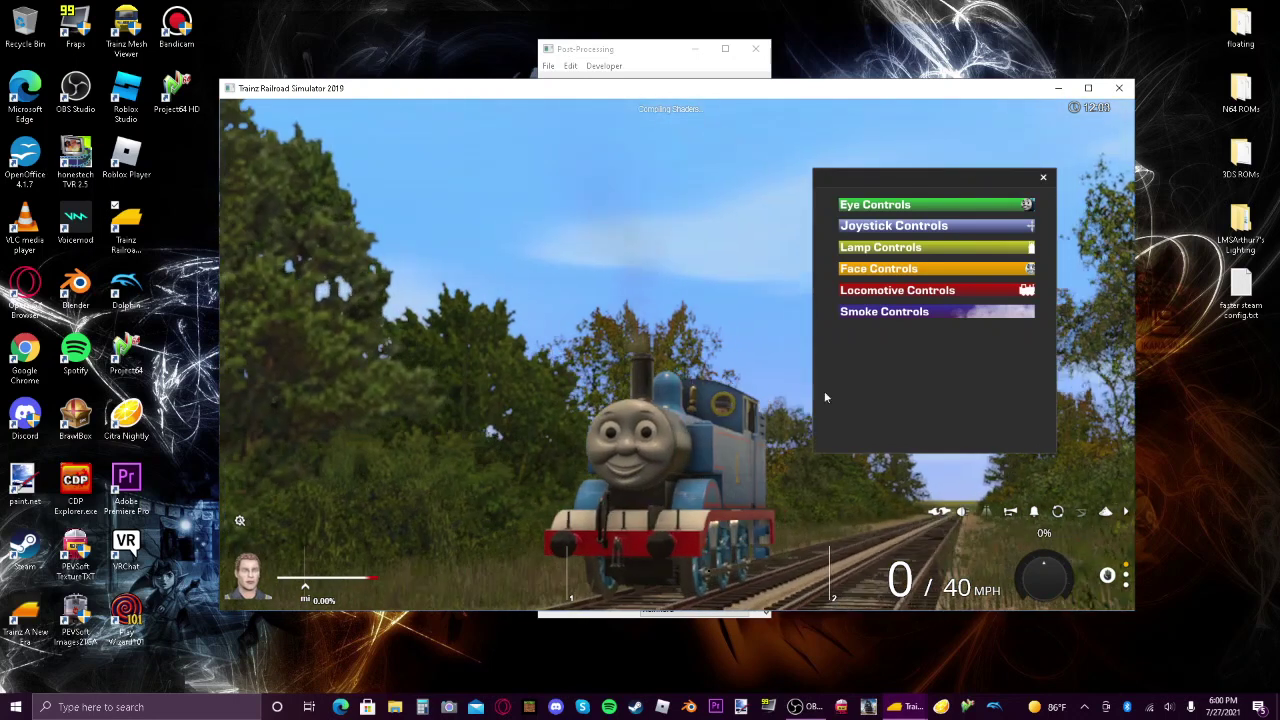
{"action": "left_click", "coordinate": [874, 291]}
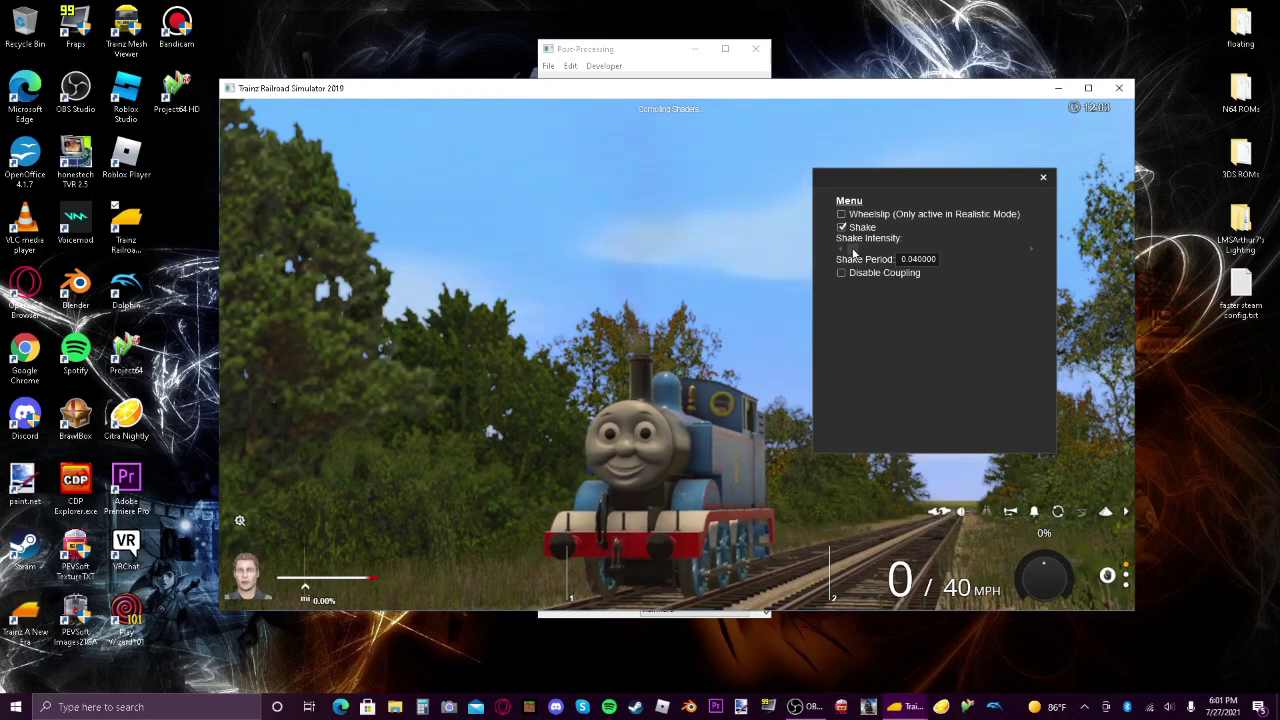
Move the cab camera outside for a close-up of the engine's face and side, and hide the on-screen interface
{"action": "key", "text": "1"}
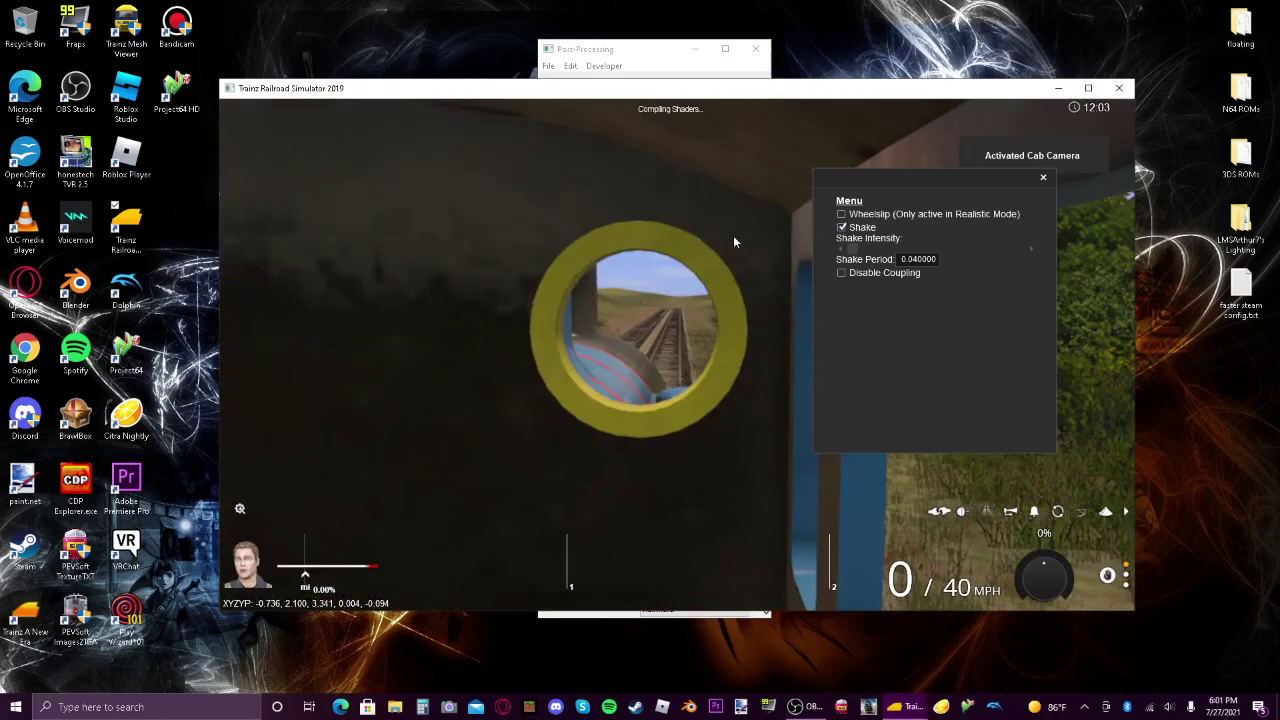
{"action": "key", "text": "Up"}
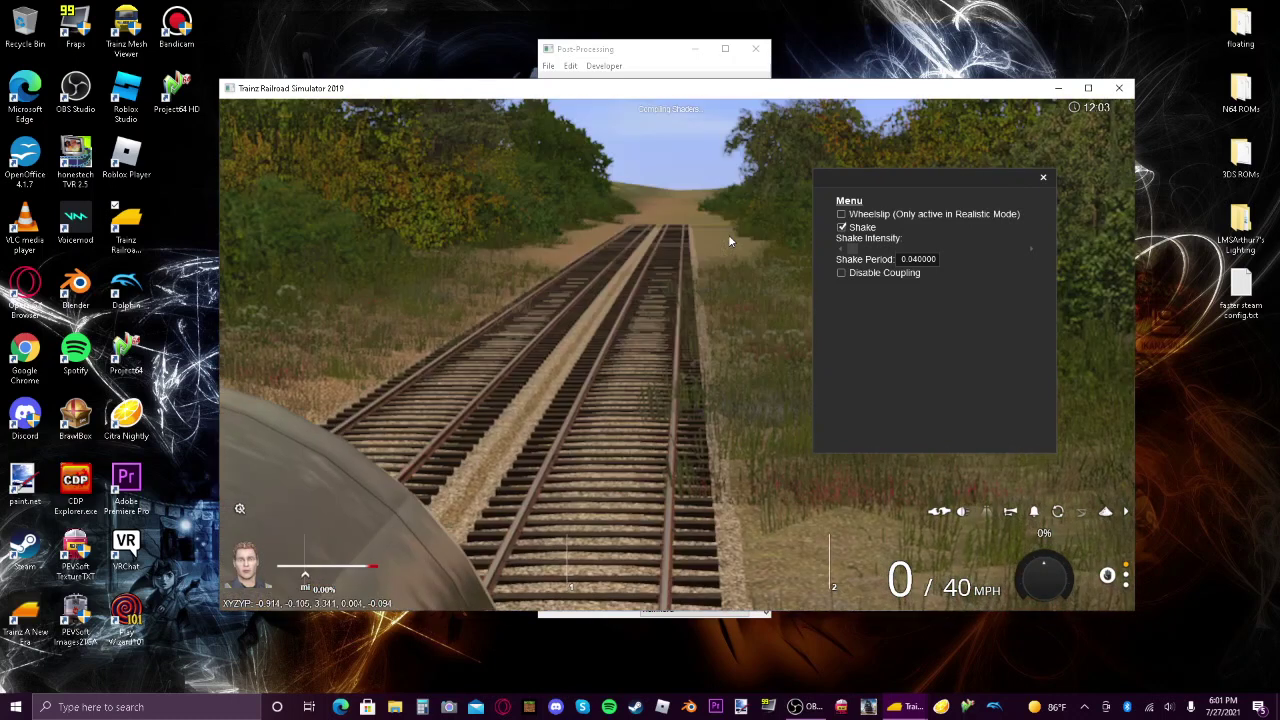
{"action": "right_click", "coordinate": [729, 241]}
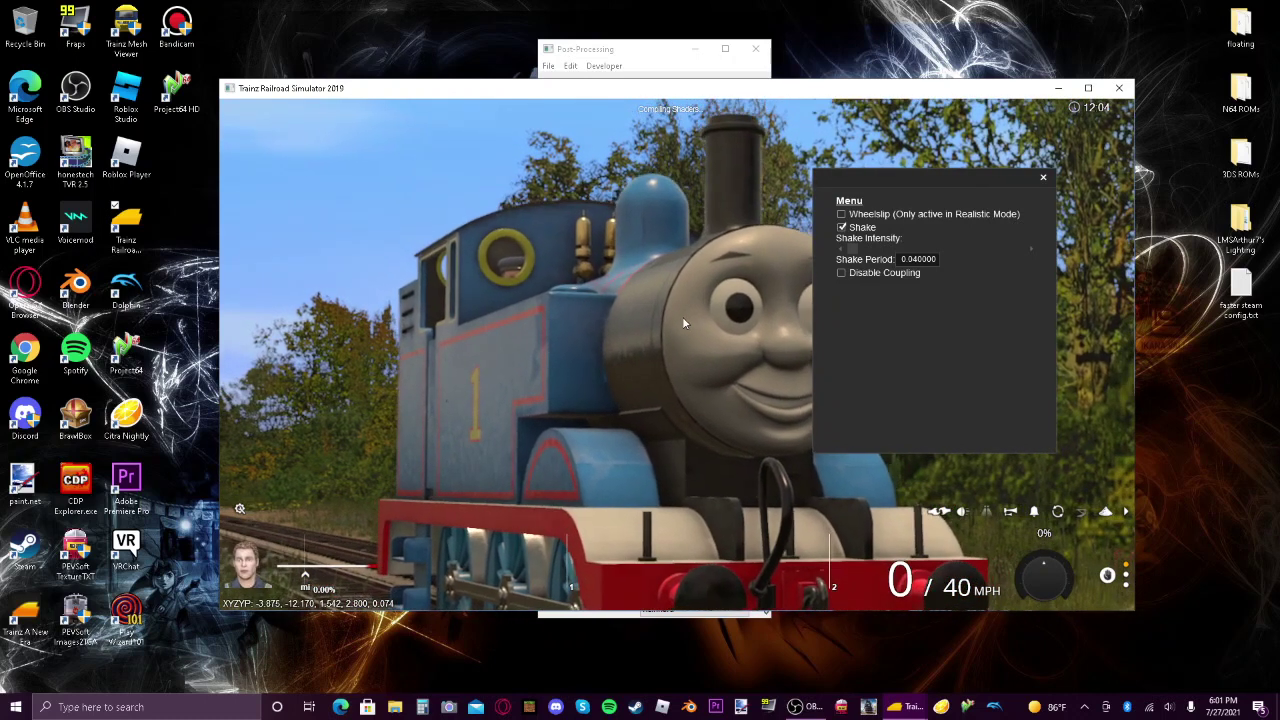
{"action": "key", "text": "F5"}
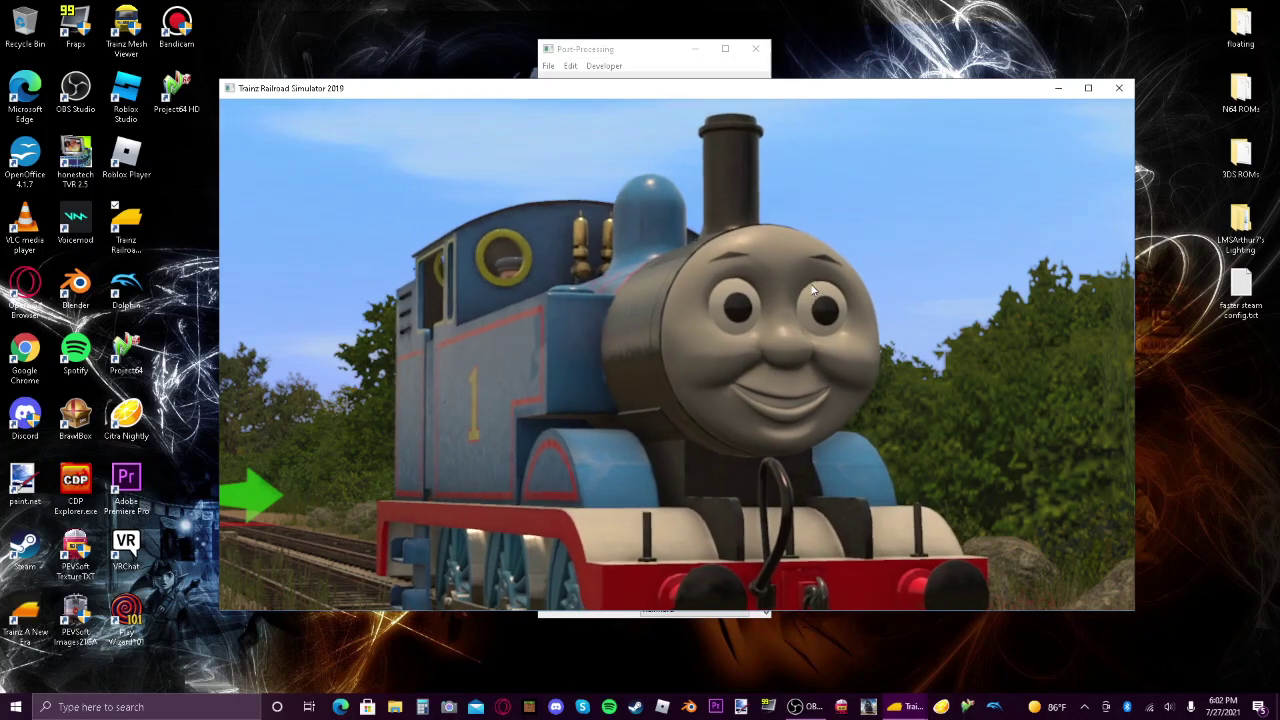
Restore the on-screen interface and return from Locomotive Controls to the engine's main control menu
{"action": "key", "text": "F5"}
{"action": "left_click", "coordinate": [843, 228]}
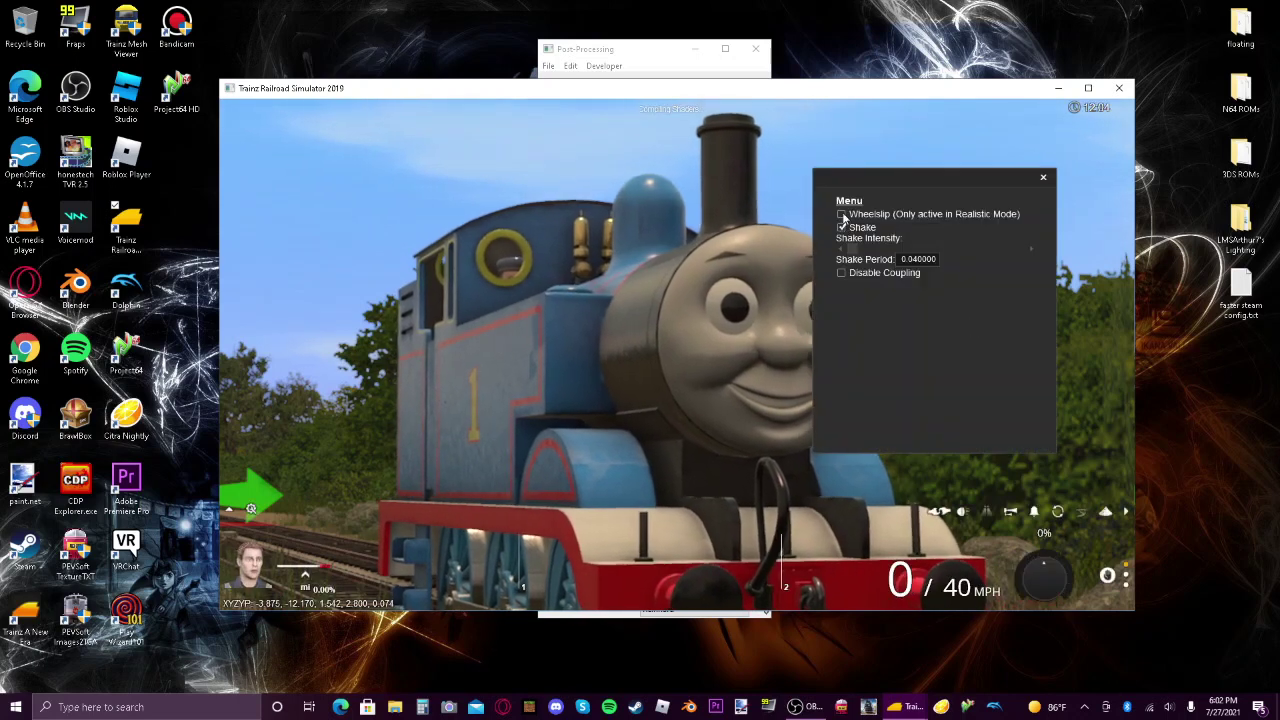
{"action": "left_click", "coordinate": [848, 202]}
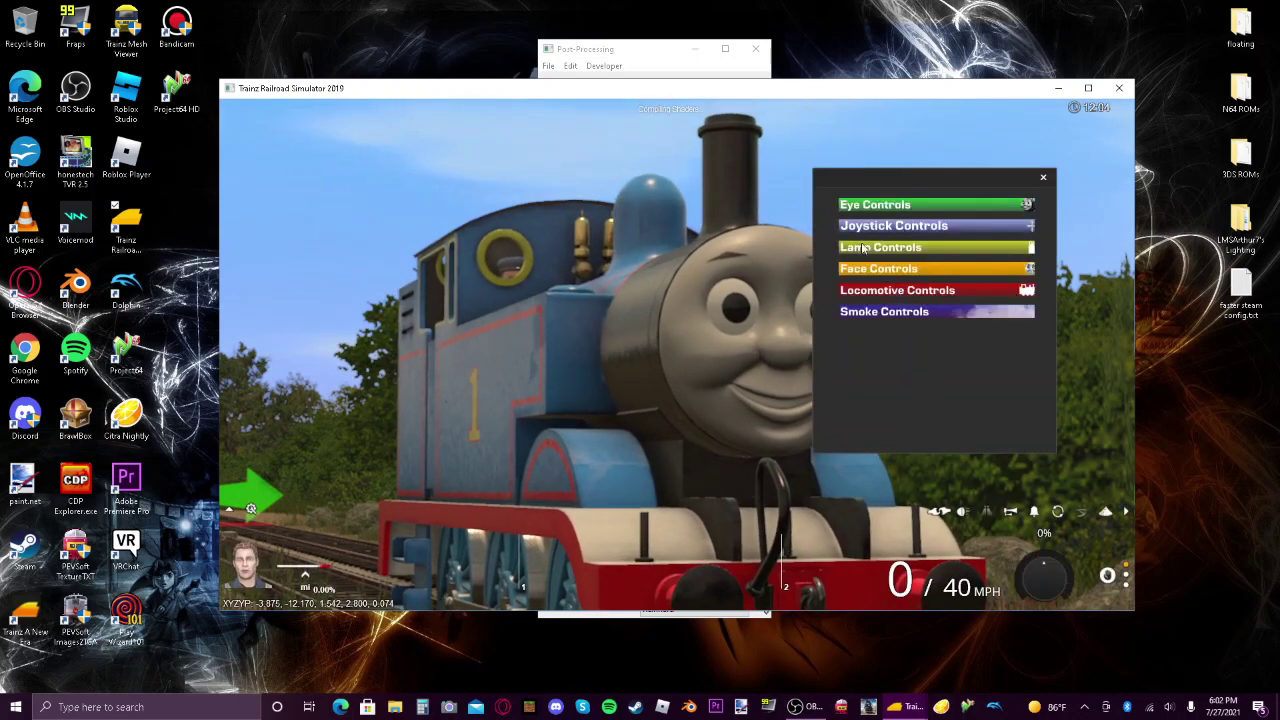
Move the engine's control window clear of its face, and switch from Locomotive Controls to Face Controls
{"action": "left_click", "coordinate": [864, 289]}
{"action": "left_click_drag", "start_coordinate": [872, 177], "coordinate": [920, 169]}
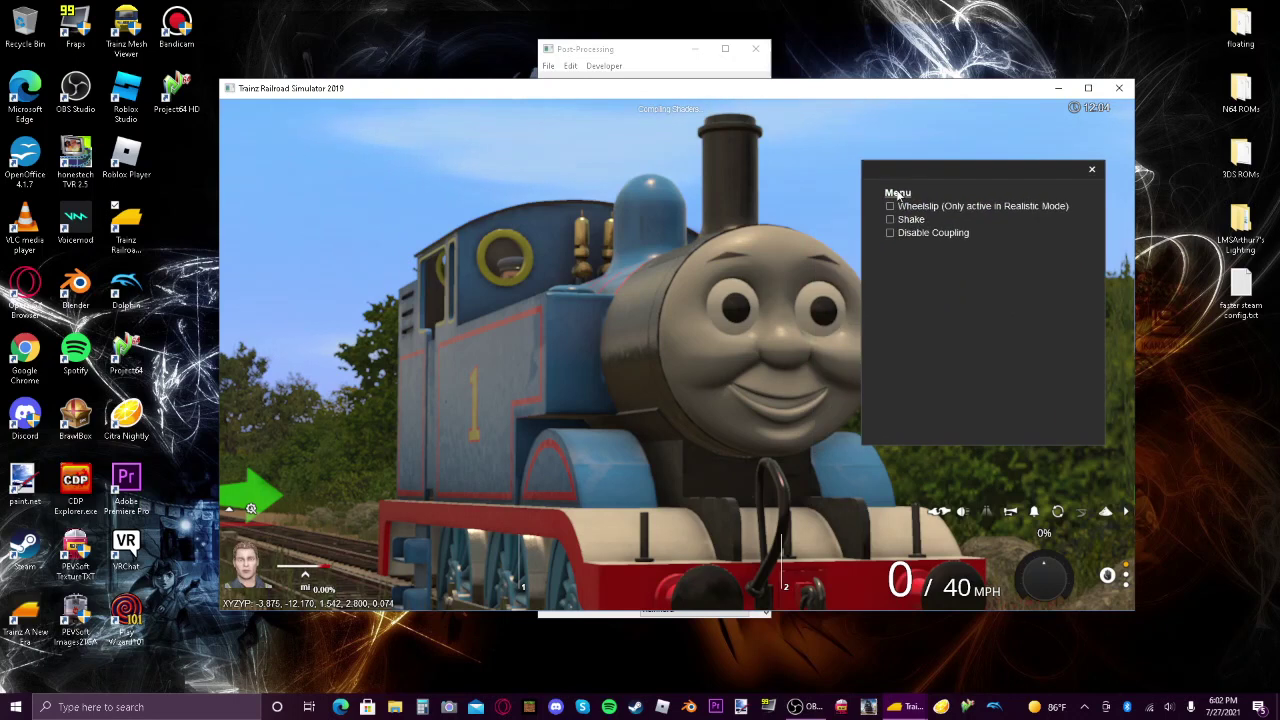
{"action": "left_click", "coordinate": [898, 194]}
{"action": "left_click", "coordinate": [925, 262]}
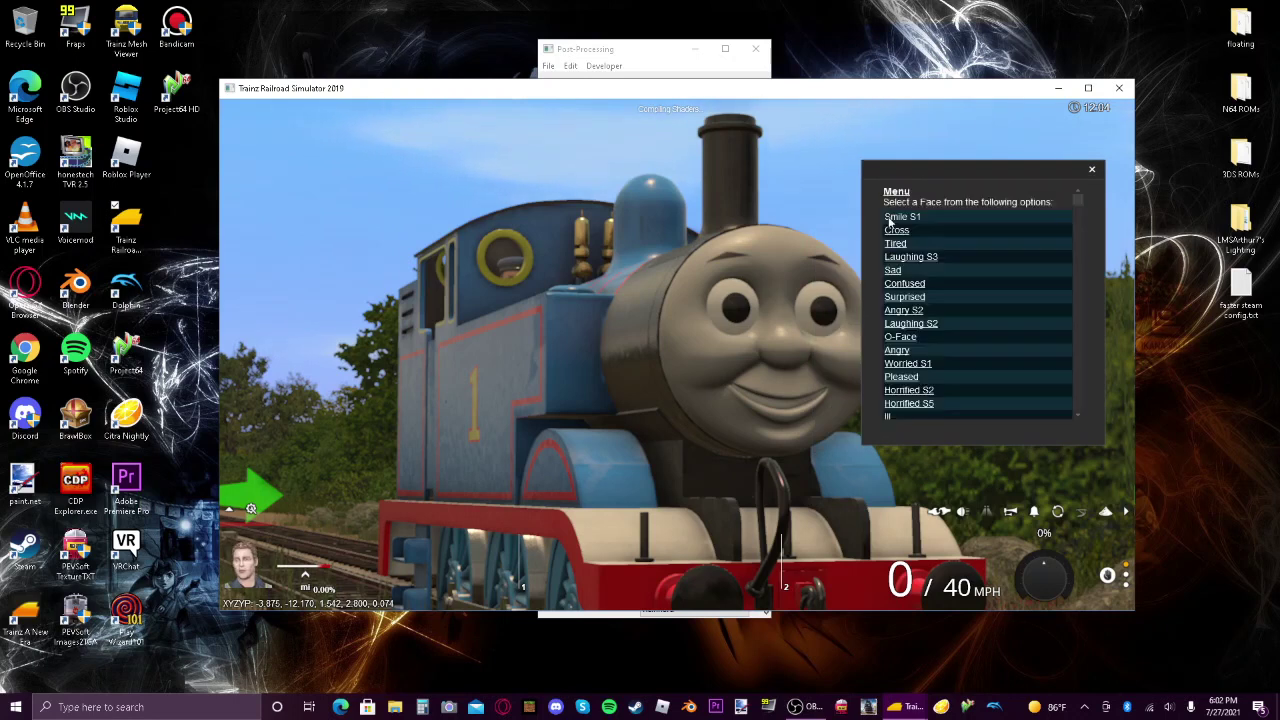
Preview the Cross, Sad and Angry S2 expressions on the Thomas engine, and set its face to O-Face
{"action": "left_click", "coordinate": [895, 246]}
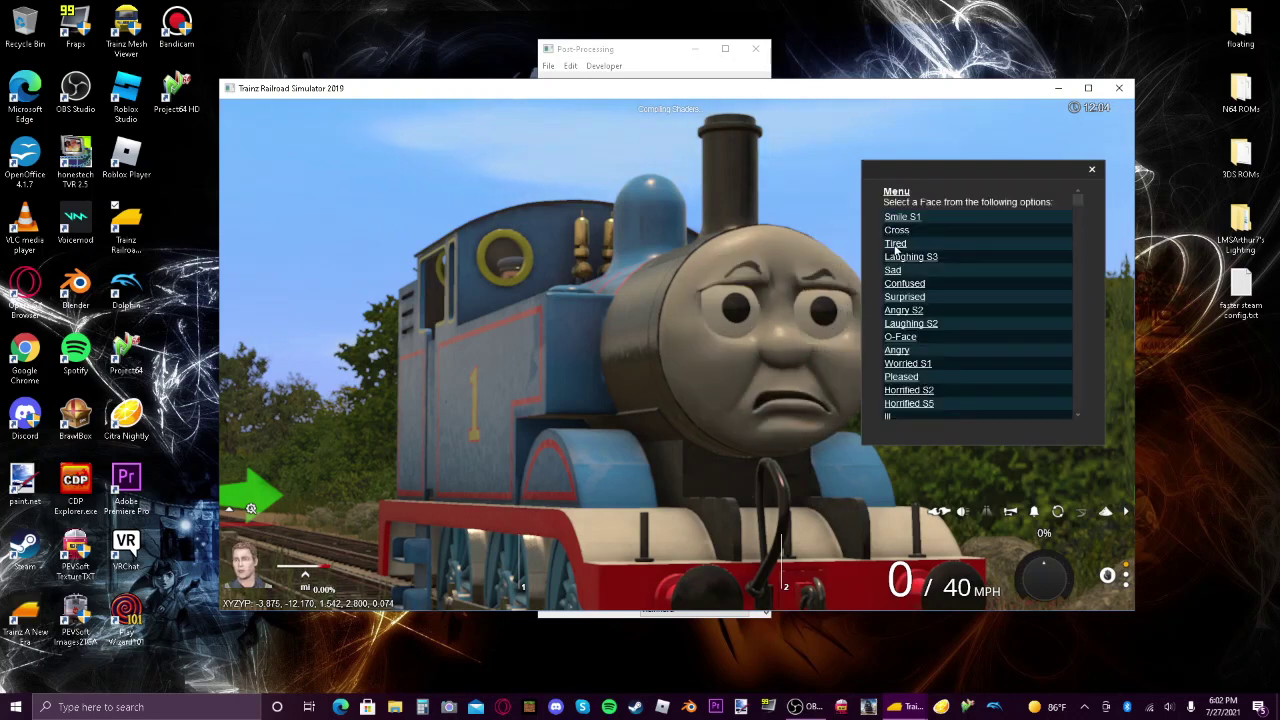
{"action": "left_click", "coordinate": [900, 272]}
{"action": "left_click", "coordinate": [898, 284]}
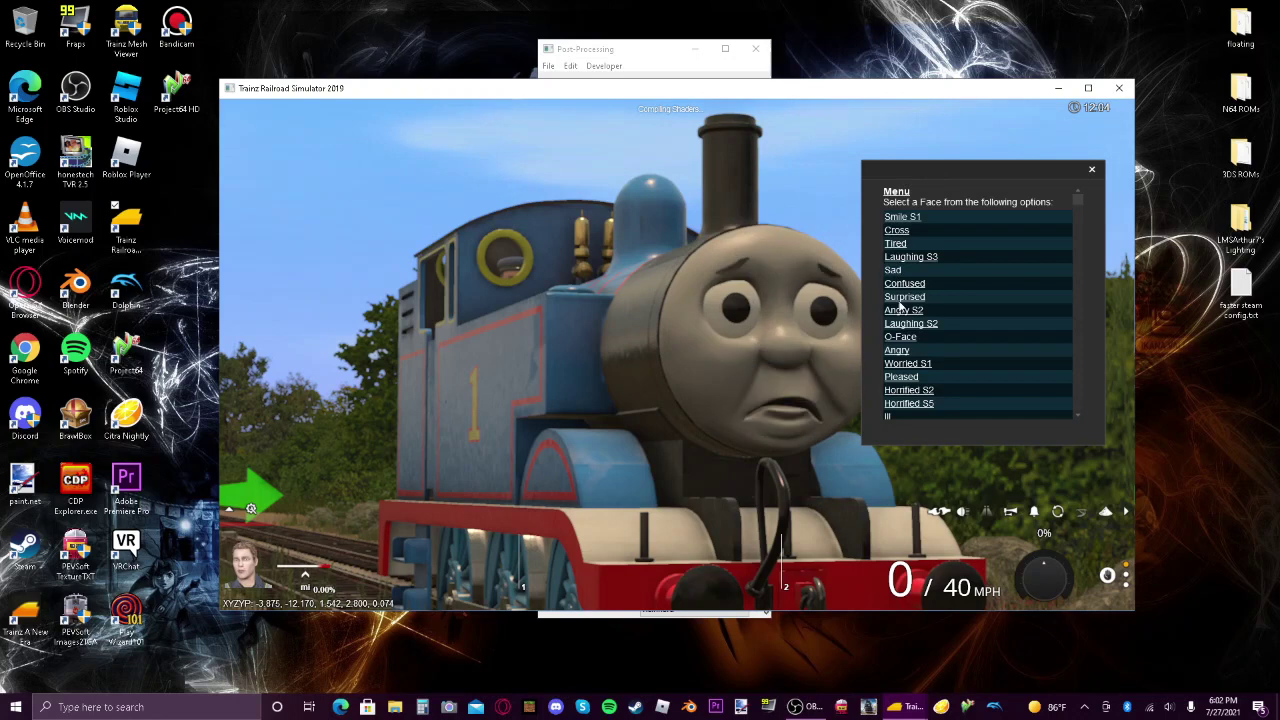
{"action": "left_click", "coordinate": [900, 299]}
{"action": "left_click", "coordinate": [904, 328]}
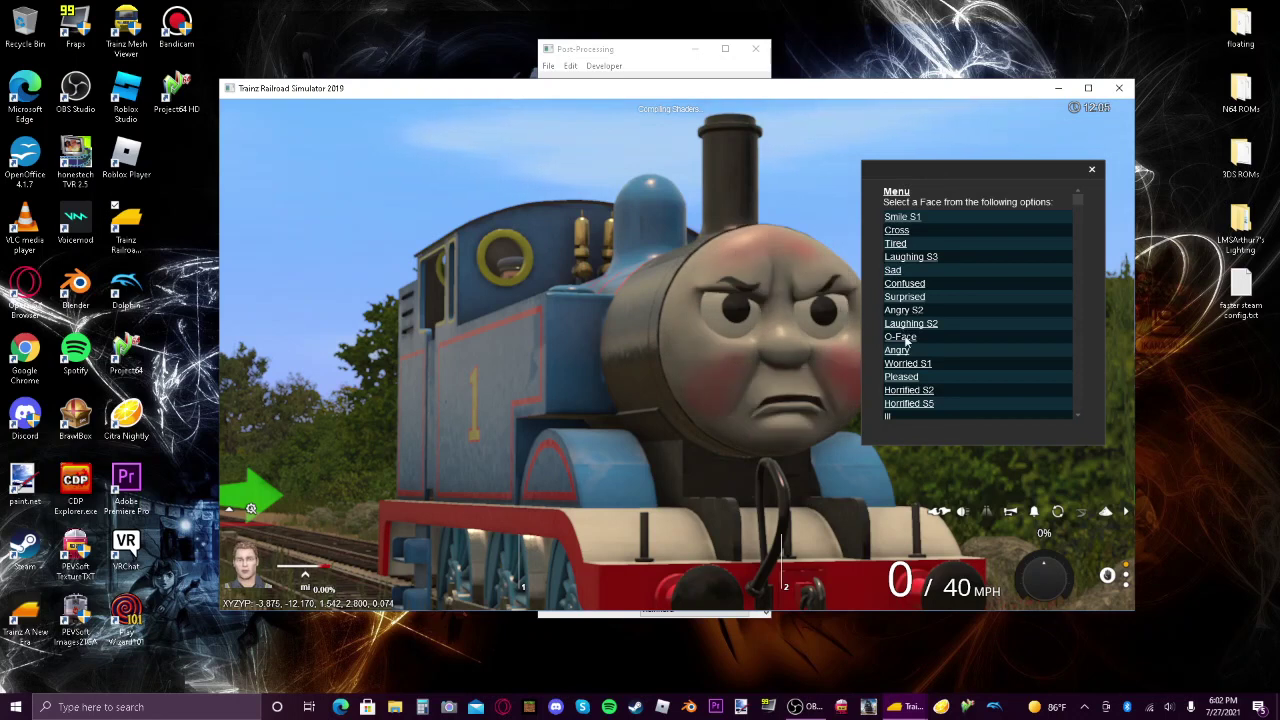
{"action": "left_click", "coordinate": [905, 337]}
View the engine's new face from the front, and switch to the roaming camera for a low trackside view
{"action": "left_click_drag", "start_coordinate": [750, 292], "coordinate": [620, 242]}
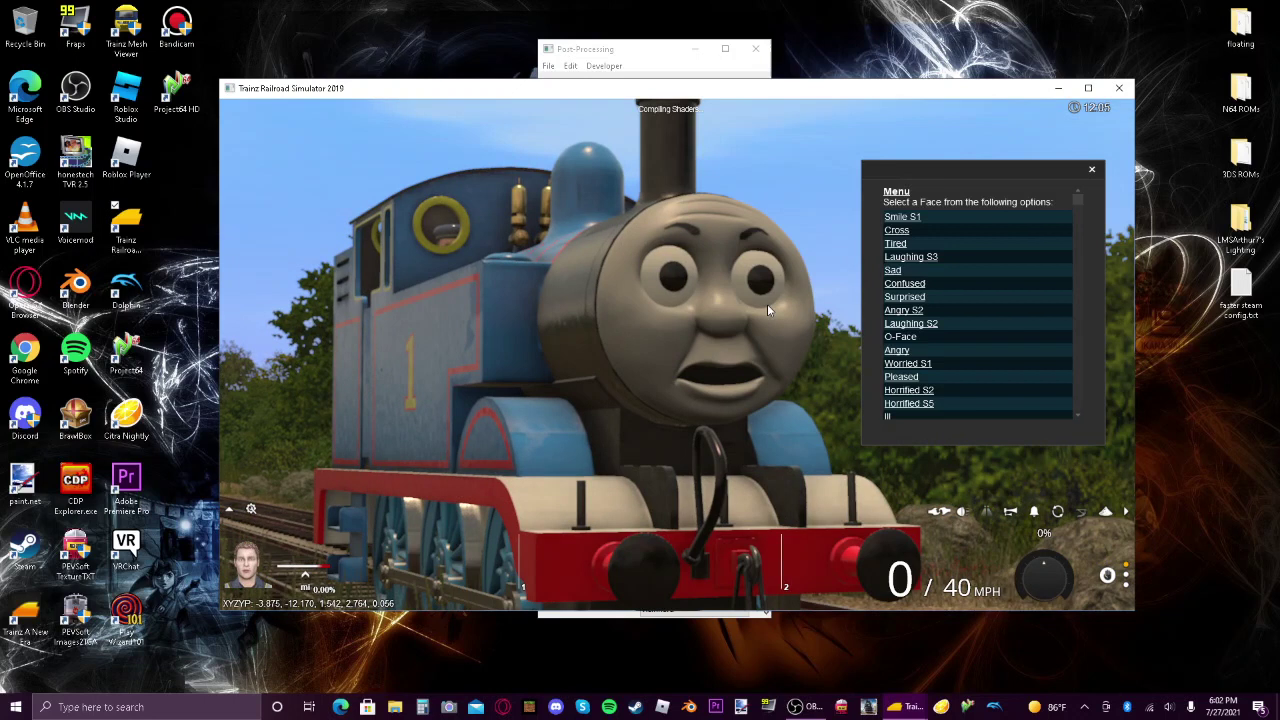
{"action": "scroll", "coordinate": [769, 306], "scroll_direction": "down", "scroll_amount": 3}
{"action": "left_click_drag", "start_coordinate": [775, 311], "coordinate": [778, 345]}
{"action": "key", "text": "4"}
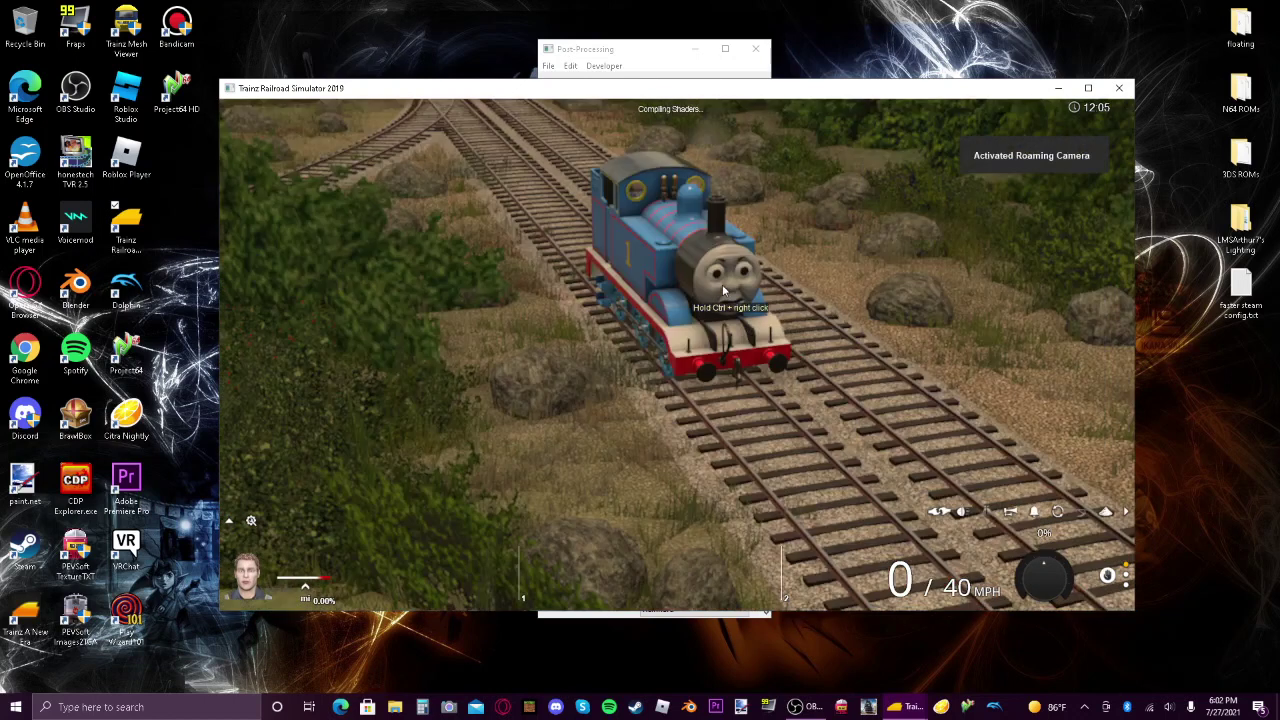
{"action": "mouse_move", "coordinate": [722, 286]}
{"action": "left_mouse_down"}
{"action": "mouse_move", "coordinate": [727, 308]}
{"action": "mouse_move", "coordinate": [732, 272]}
{"action": "left_mouse_up"}
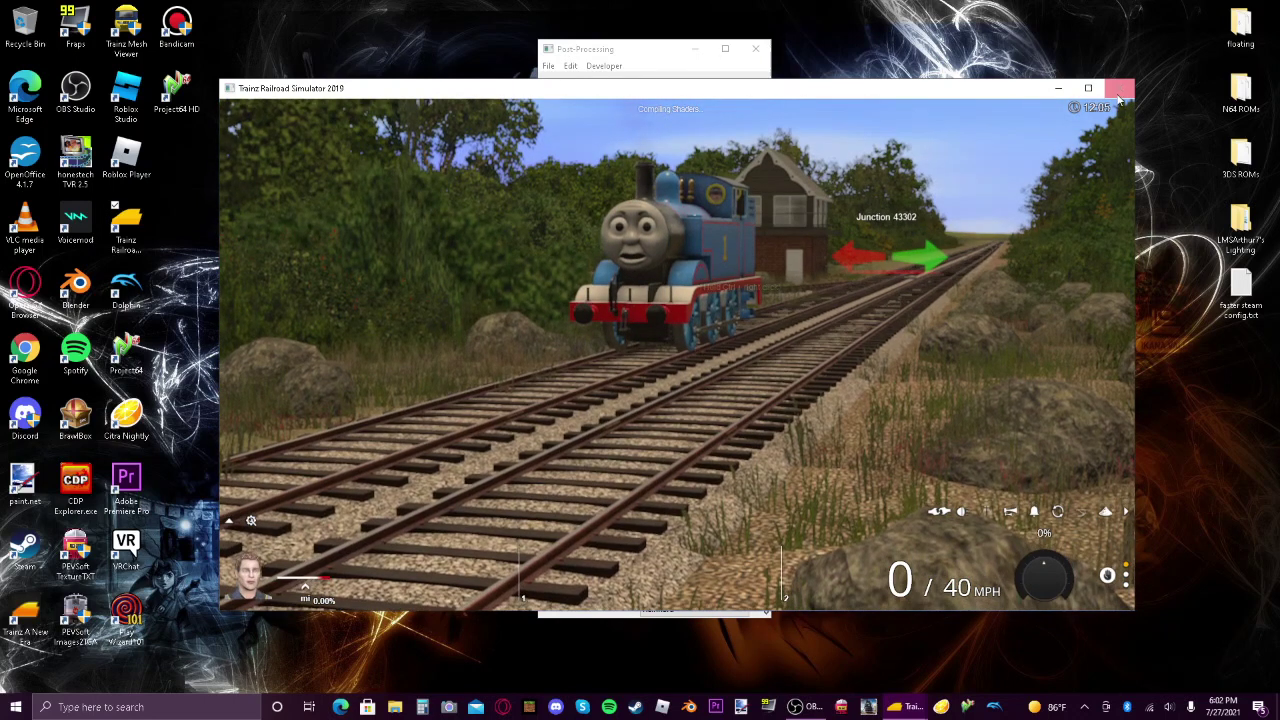
Exit the running Trainz session, leaving the launcher and Post-Processing windows open
{"action": "left_click", "coordinate": [1120, 90]}
{"action": "left_click", "coordinate": [570, 388]}
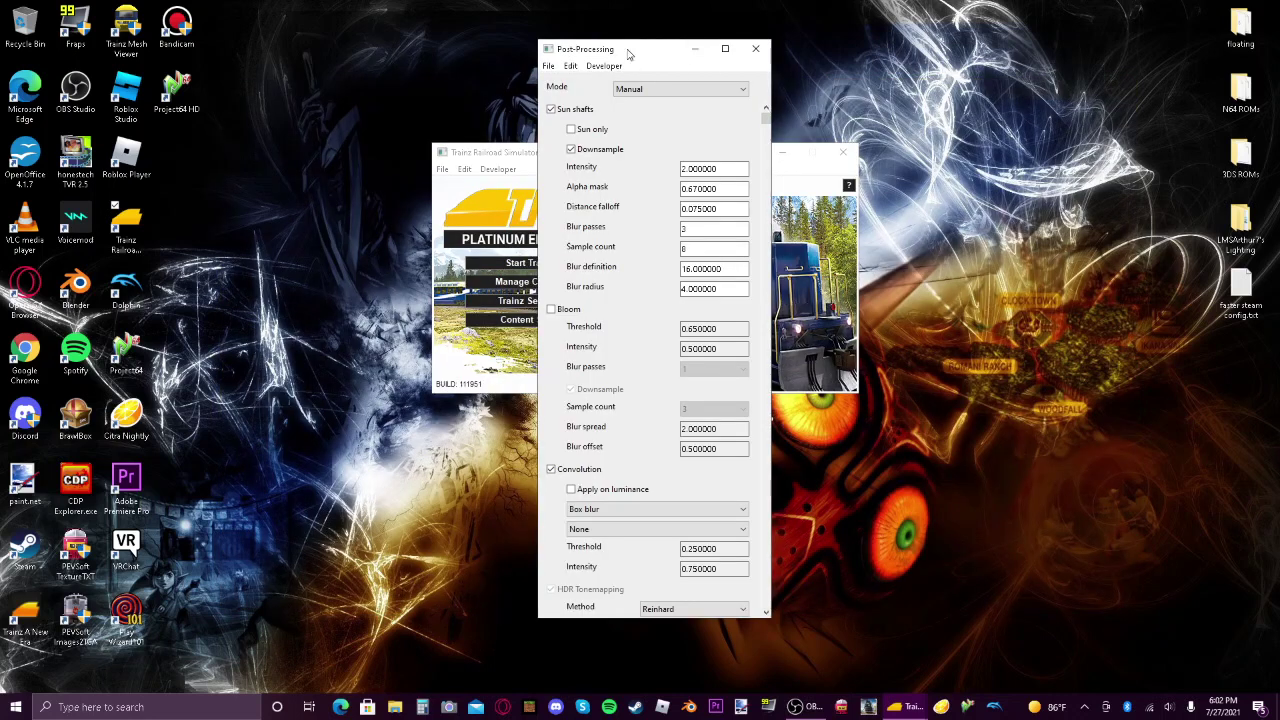
{"action": "mouse_move", "coordinate": [628, 54]}
{"action": "left_mouse_down"}
{"action": "mouse_move", "coordinate": [581, 52]}
{"action": "mouse_move", "coordinate": [633, 40]}
{"action": "left_mouse_up"}
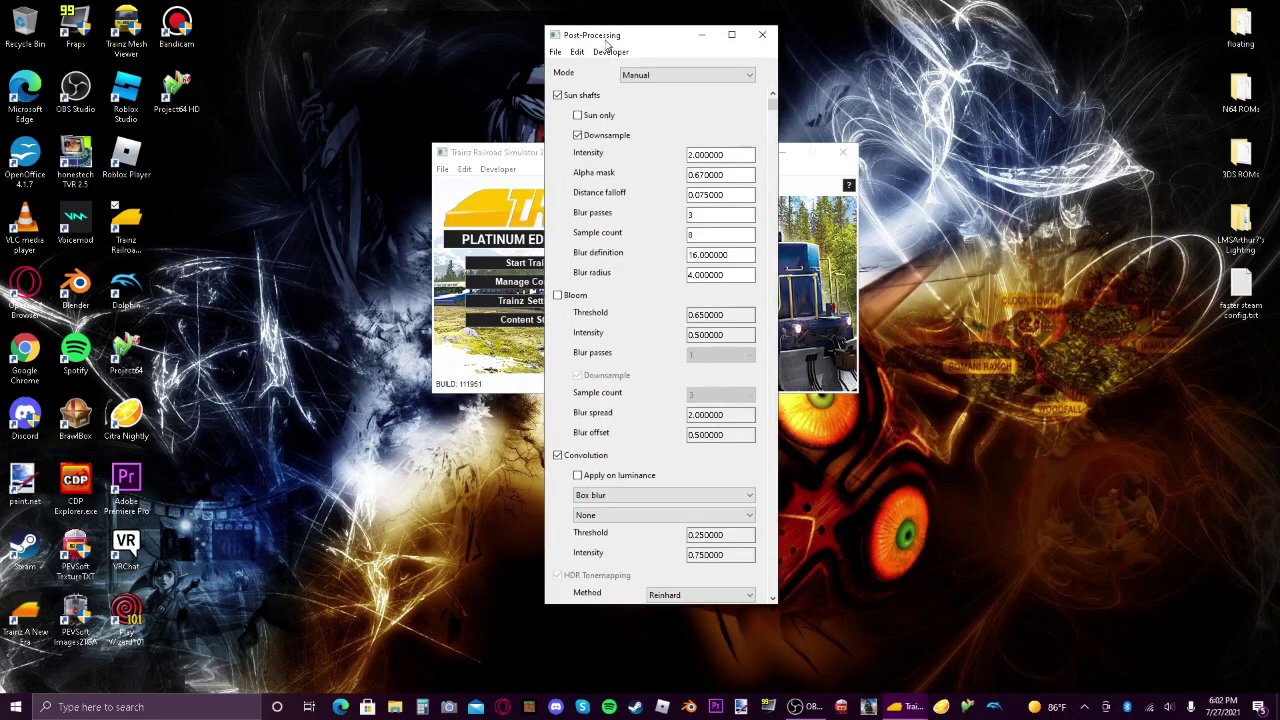
{"action": "left_click", "coordinate": [533, 151]}
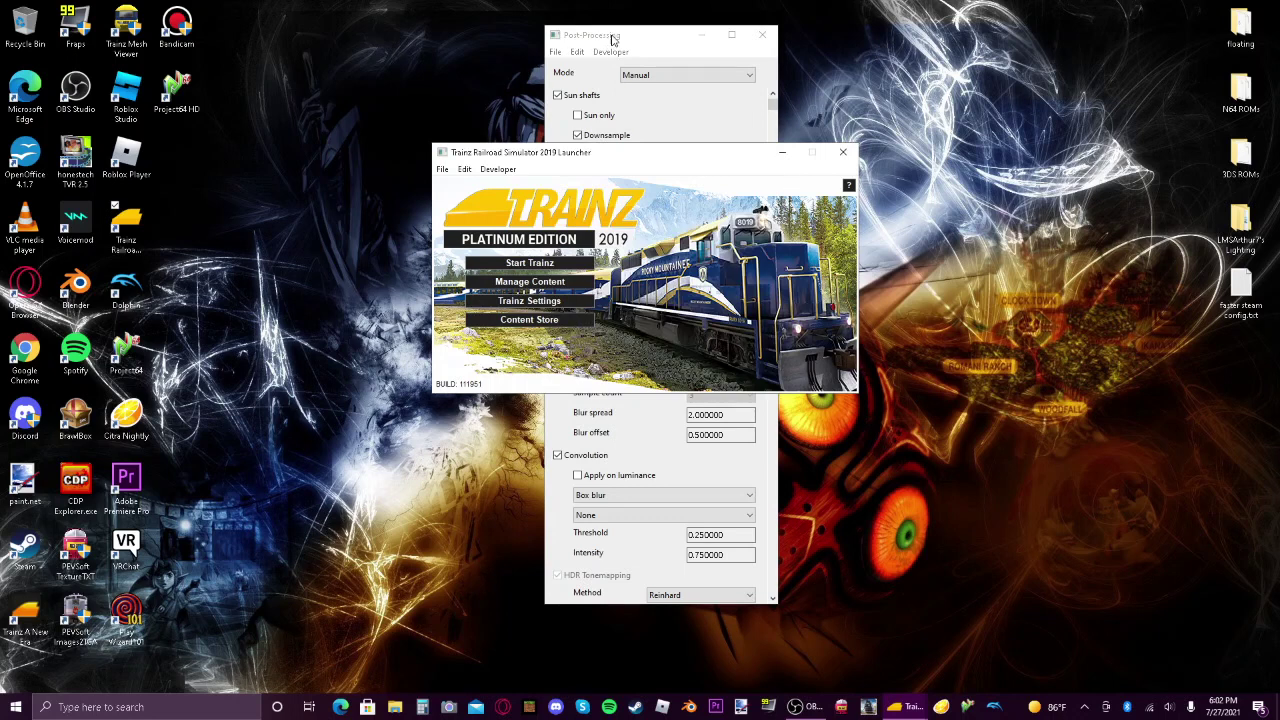
{"action": "double_click", "coordinate": [613, 38]}
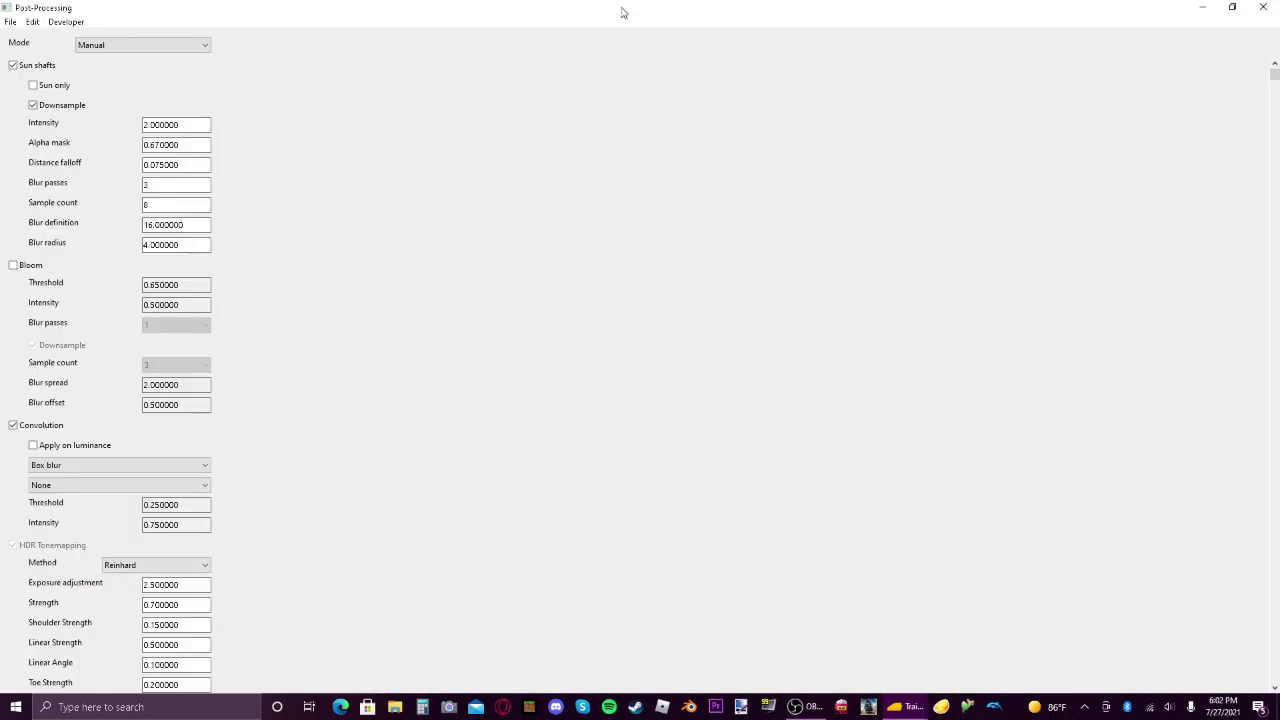
{"action": "double_click", "coordinate": [621, 12]}
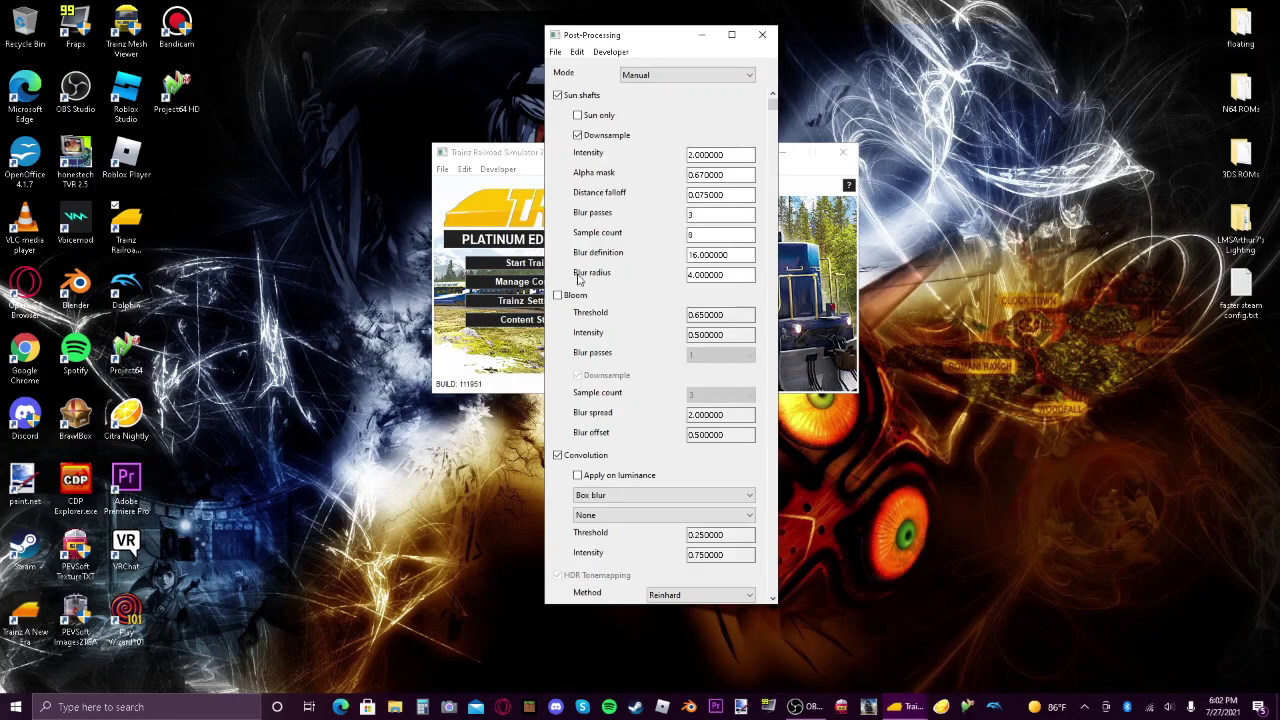
Minimize the Post-Processing and launcher windows to clear the desktop
{"action": "left_click", "coordinate": [701, 37]}
{"action": "left_click", "coordinate": [782, 152]}
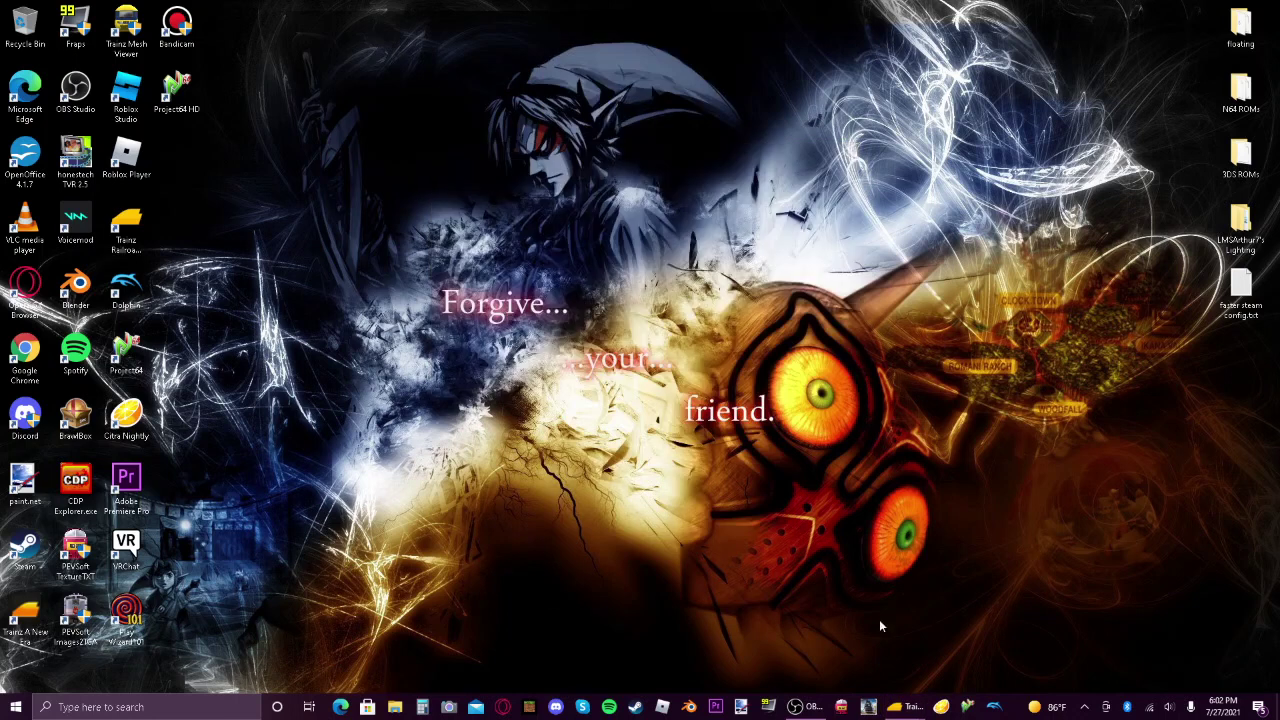